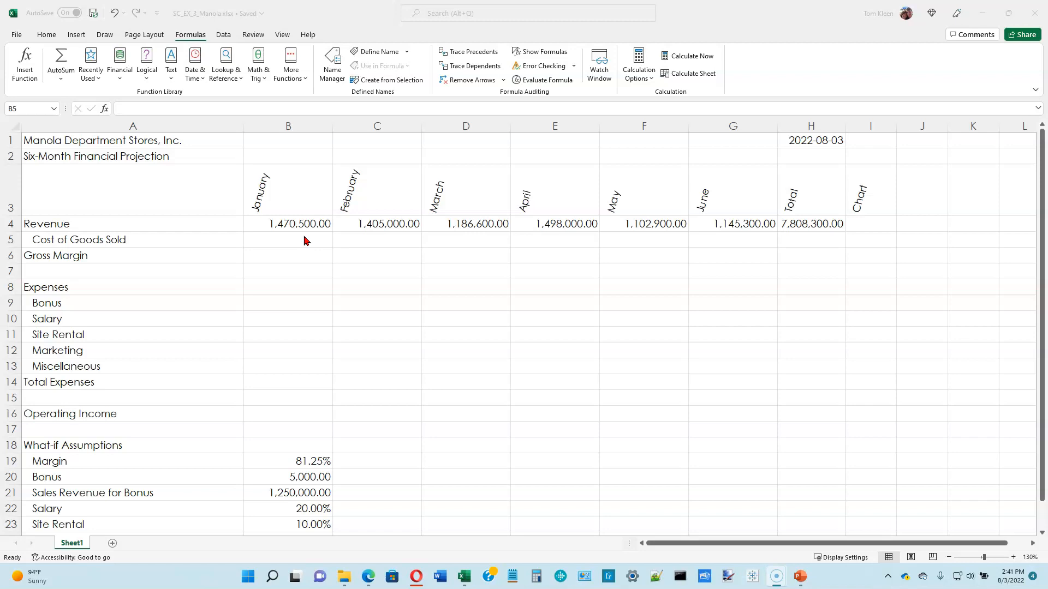
# Review January's revenue in B4 and the Margin assumption in B19 as inputs for cost of goods sold and gross margin.
pyautogui.click(304, 240)
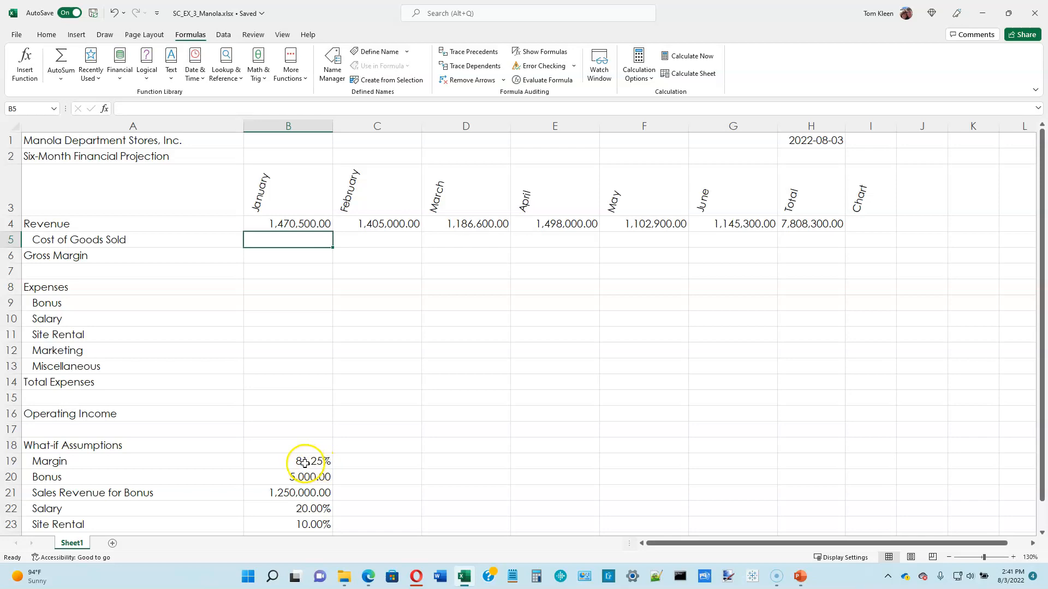
pyautogui.click(294, 226)
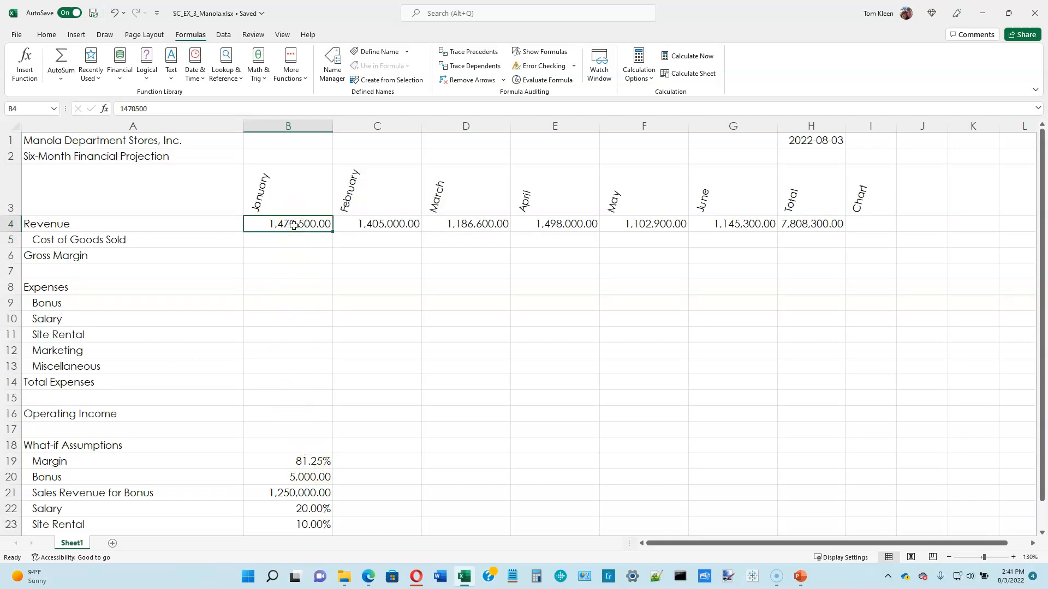
pyautogui.click(284, 465)
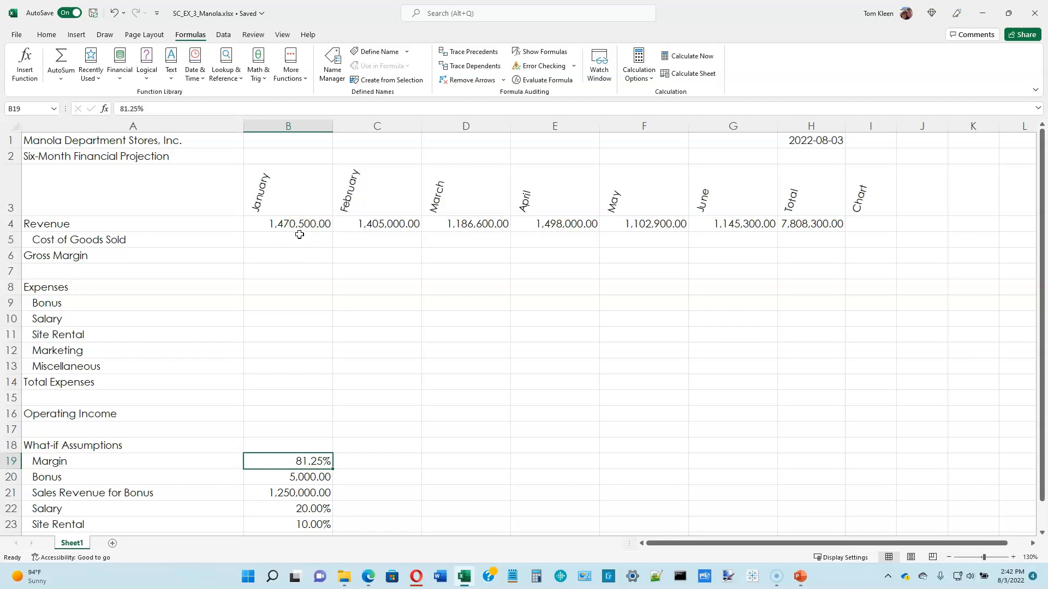
pyautogui.click(299, 224)
pyautogui.click(297, 464)
pyautogui.click(289, 254)
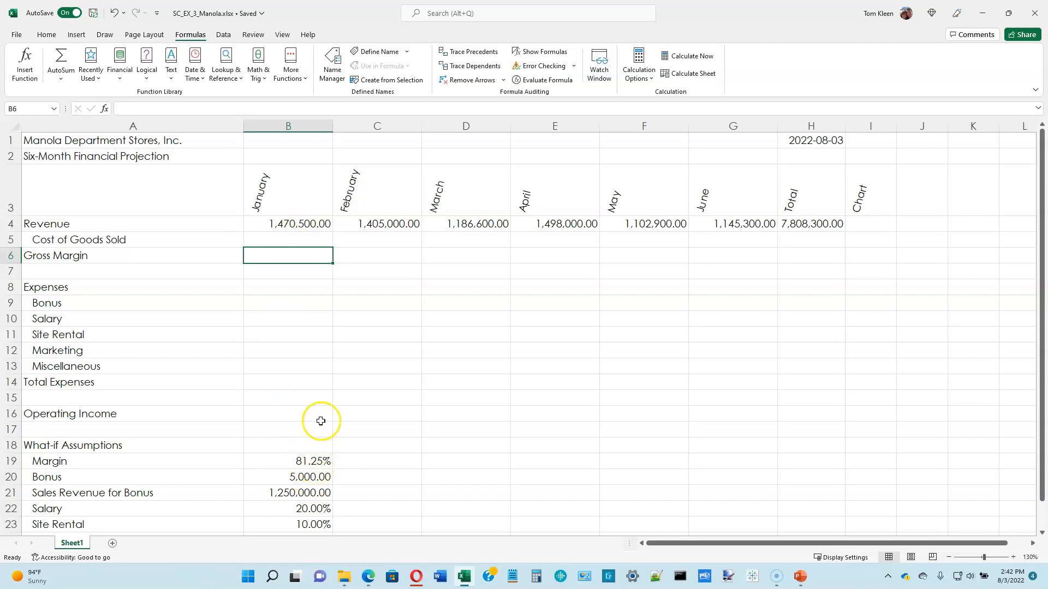
# Enter the formula =B4*(100%-B19) in B5 for January's Cost of Goods Sold.
pyautogui.click(305, 240)
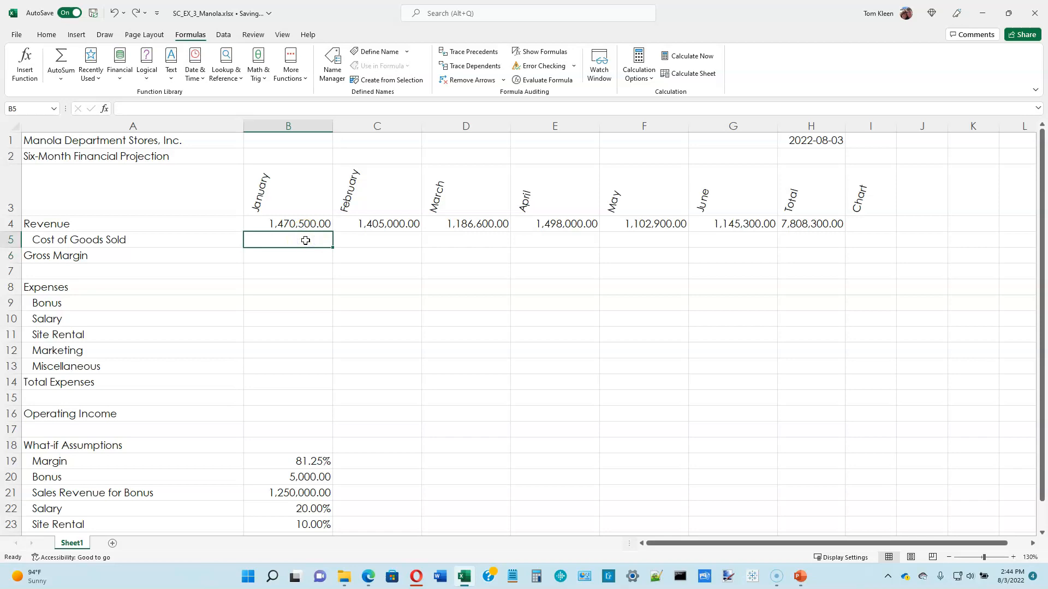
pyautogui.click(305, 241)
pyautogui.click(293, 242)
pyautogui.write('=')
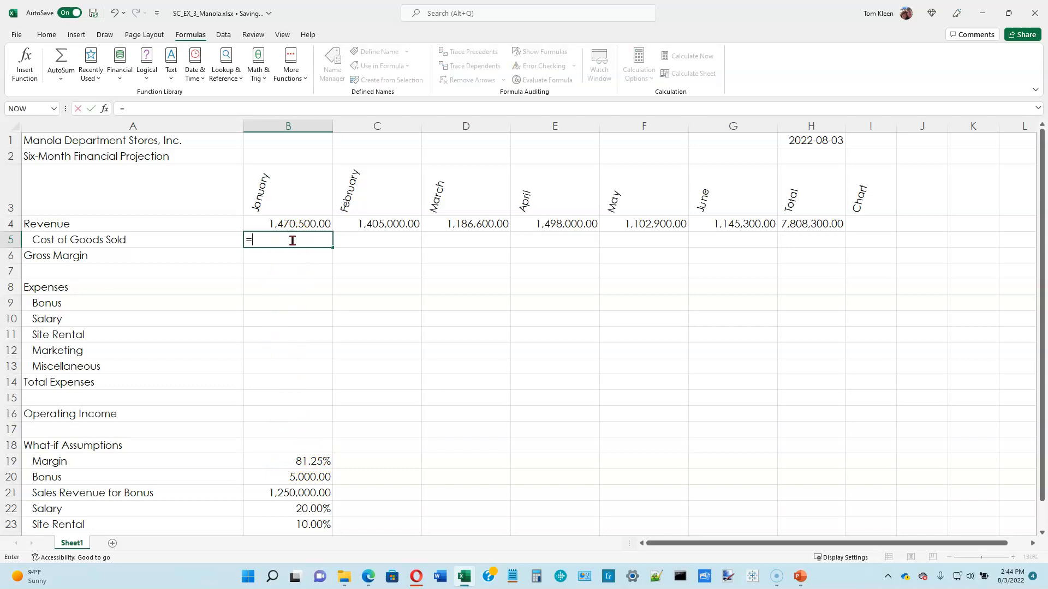
pyautogui.press('Up')
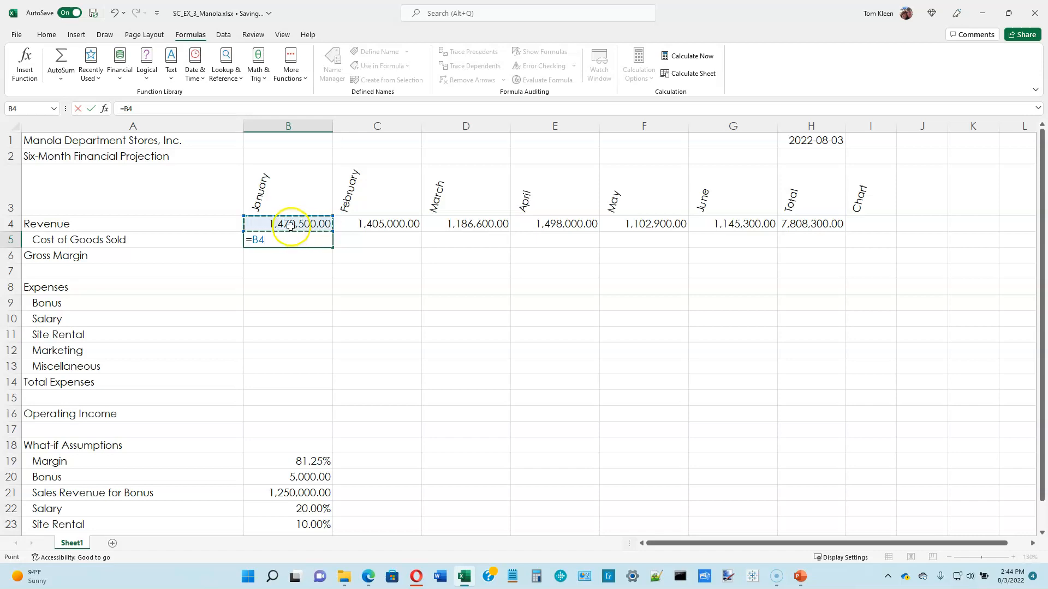
pyautogui.click(292, 236)
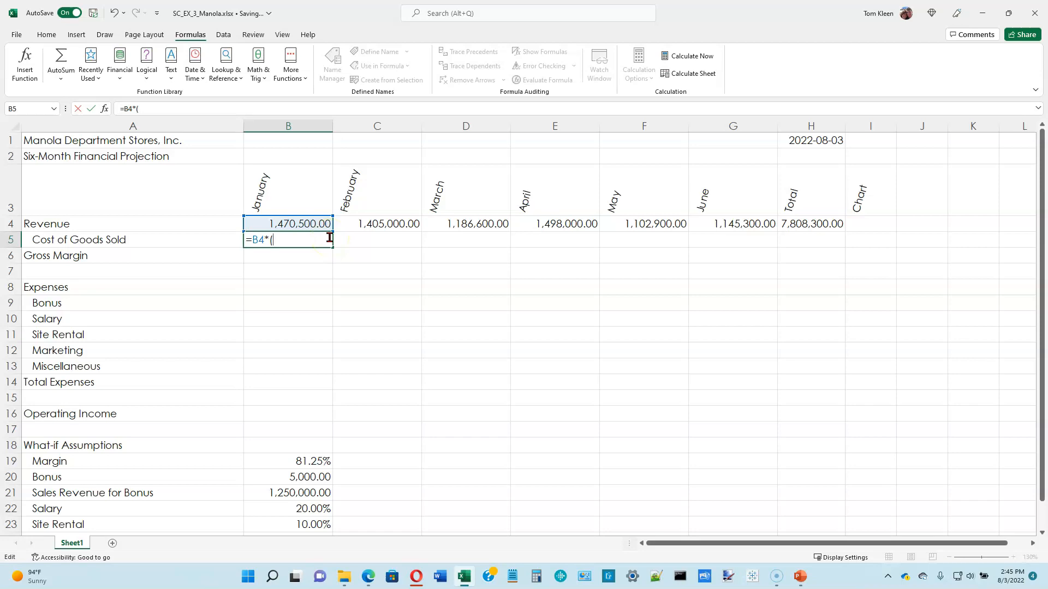
pyautogui.write('100%-')
pyautogui.click(307, 462)
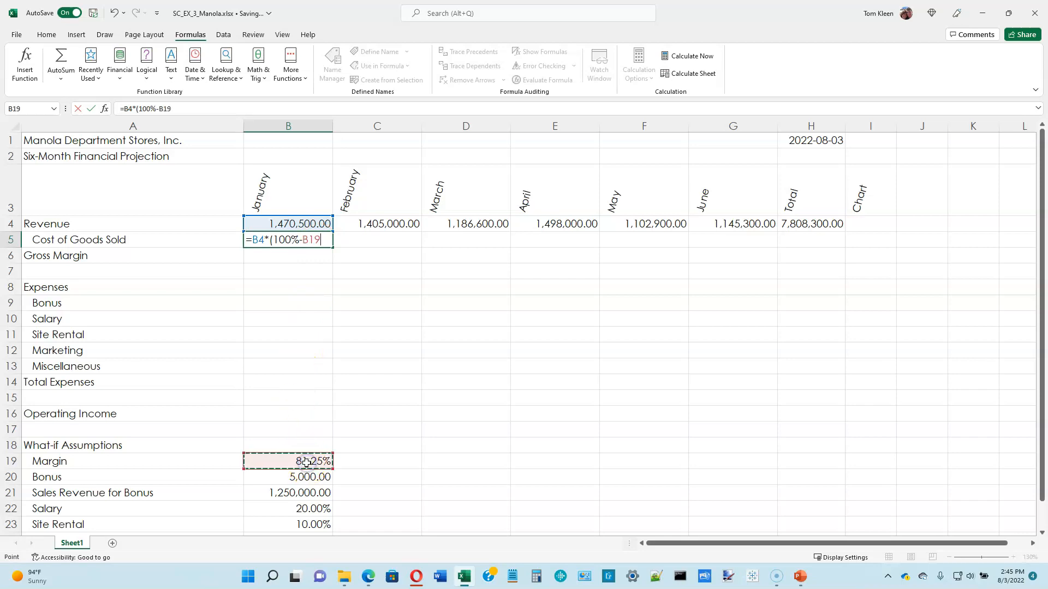
pyautogui.write(')')
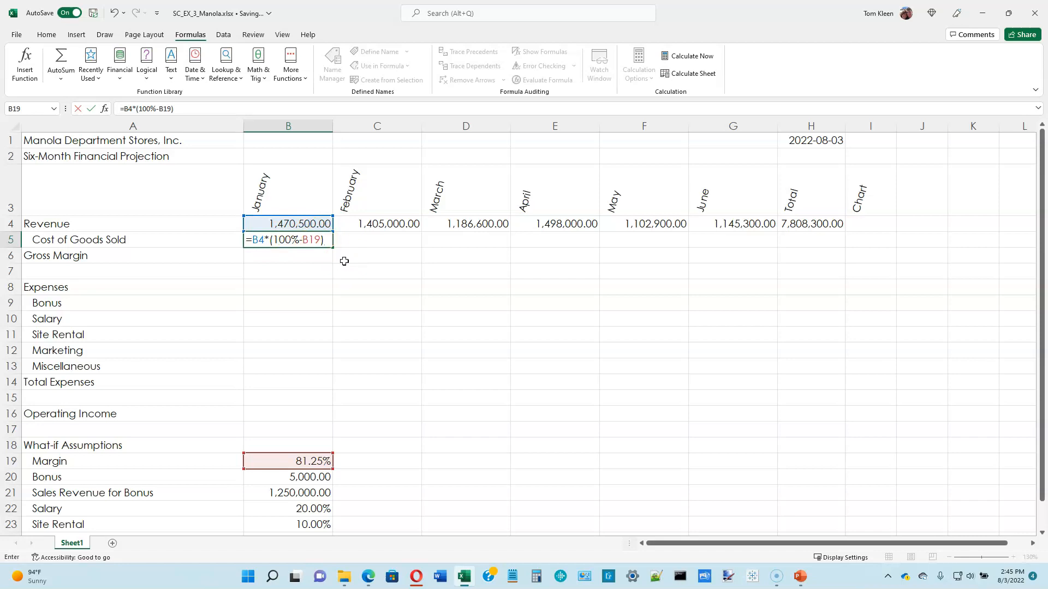
pyautogui.press('Return')
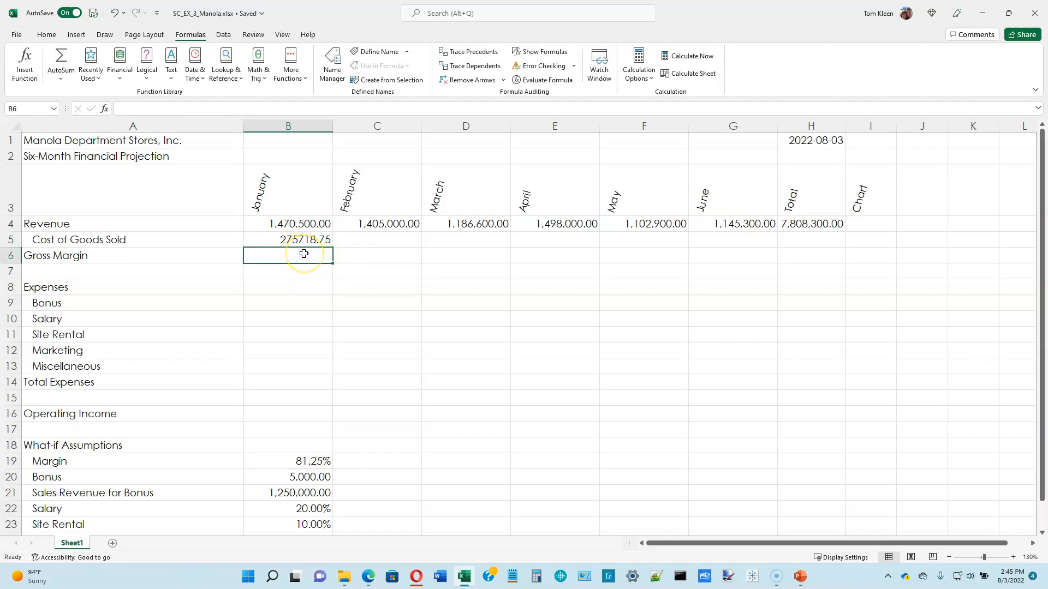
# Fill January's Cost of Goods Sold formula with its relative margin reference into February's cell C5.
pyautogui.click(306, 239)
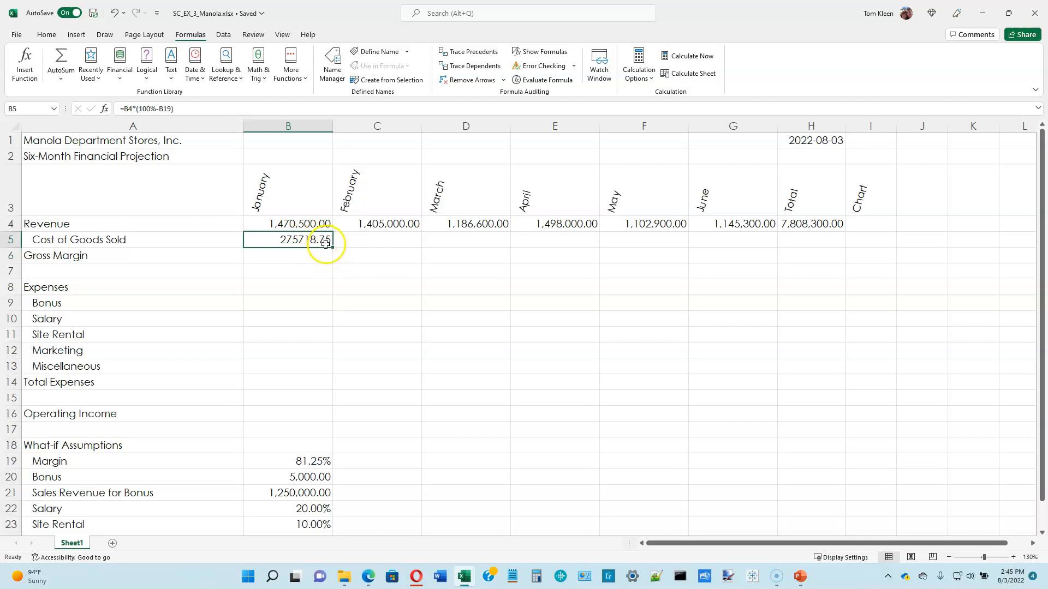
pyautogui.moveTo(333, 246); pyautogui.dragTo(412, 248)
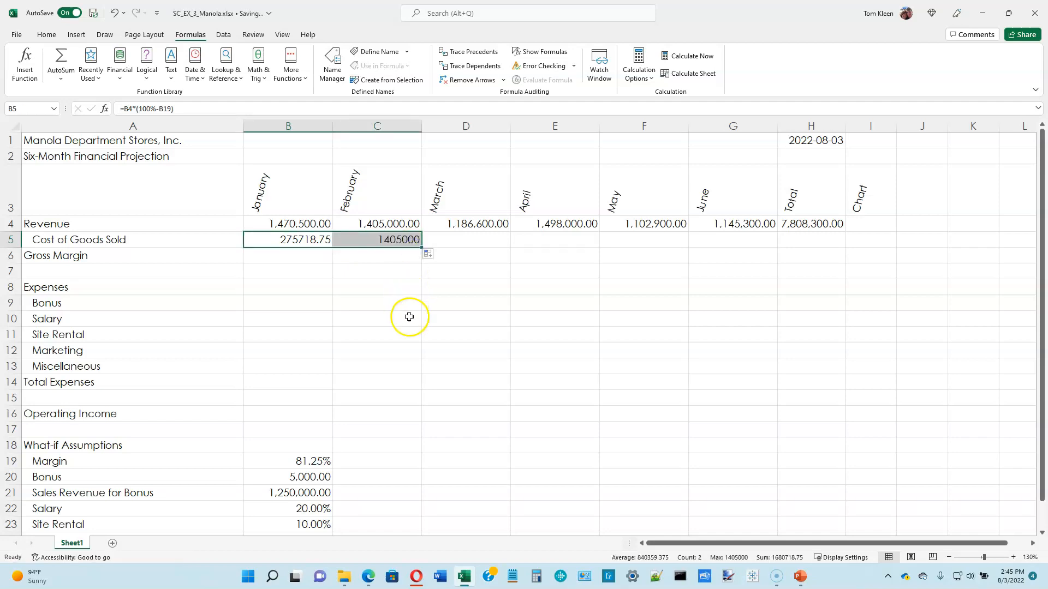
pyautogui.click(392, 240)
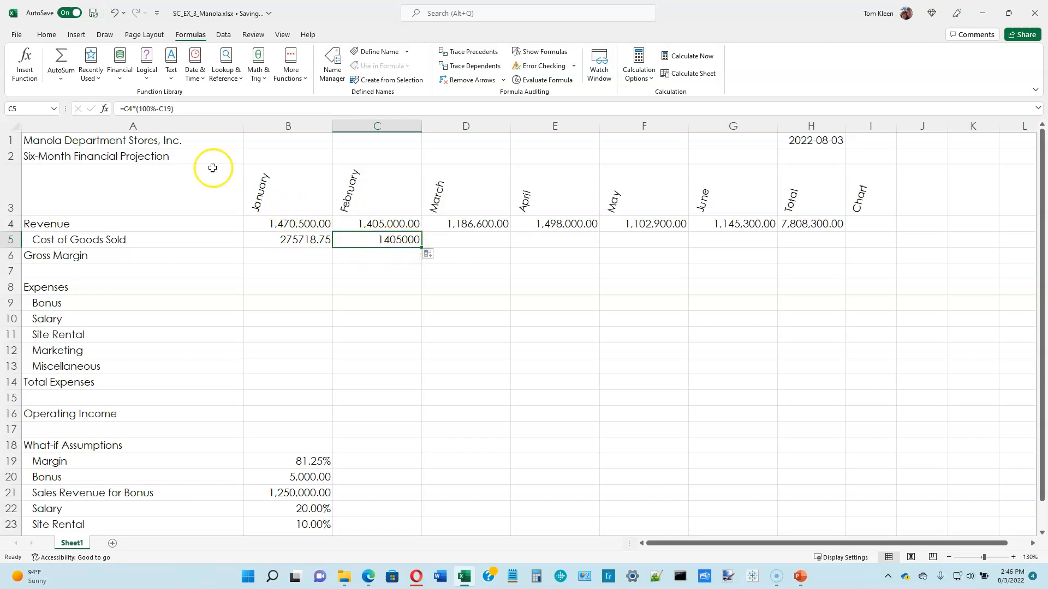
# Compare the cell references in the B5 and C5 formulas and check the referenced cells C19 and C4.
pyautogui.click(285, 240)
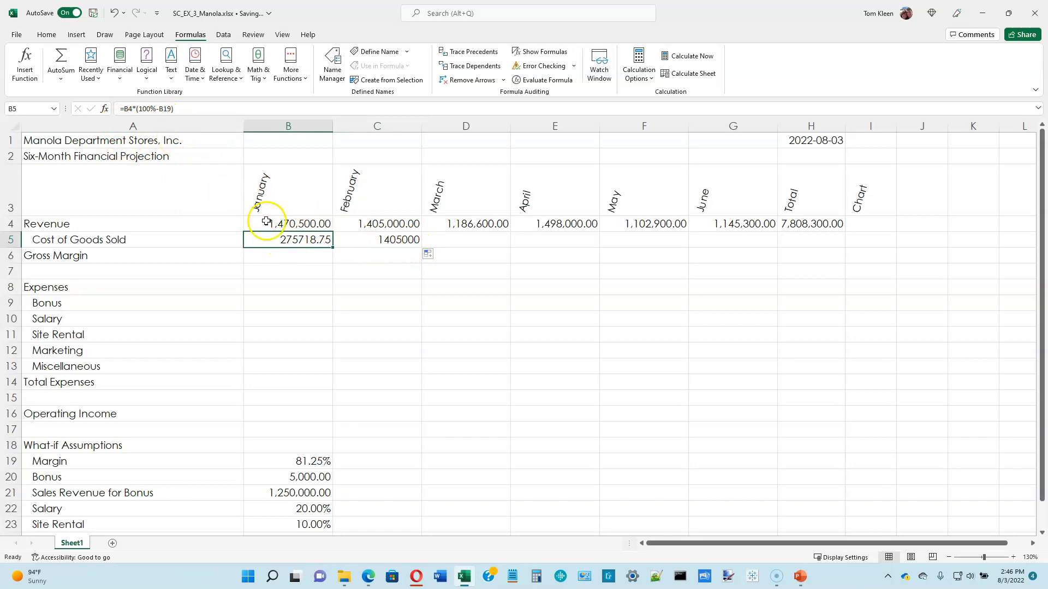
pyautogui.click(361, 239)
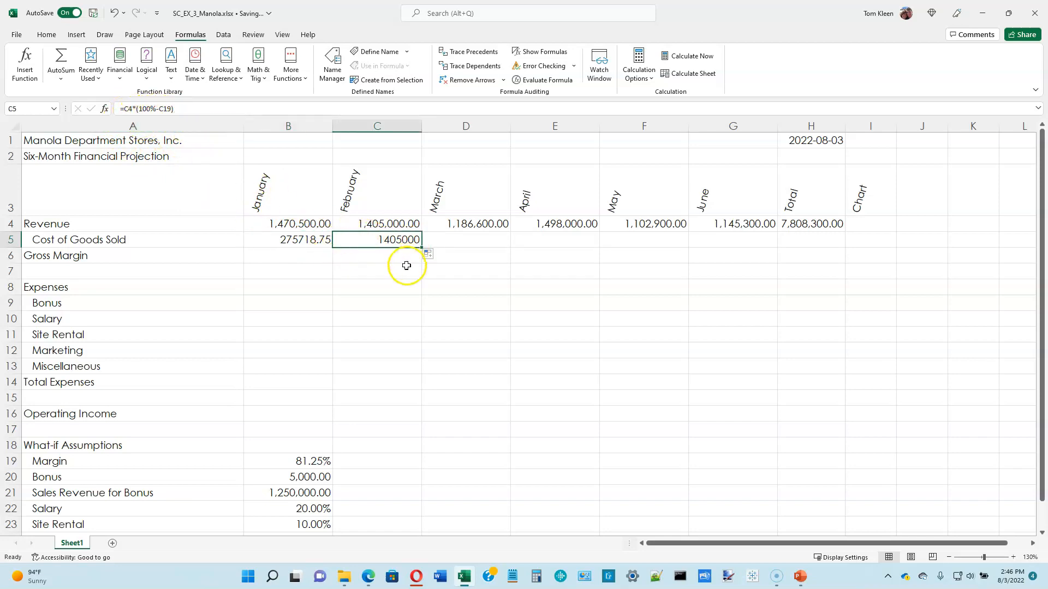
pyautogui.click(390, 464)
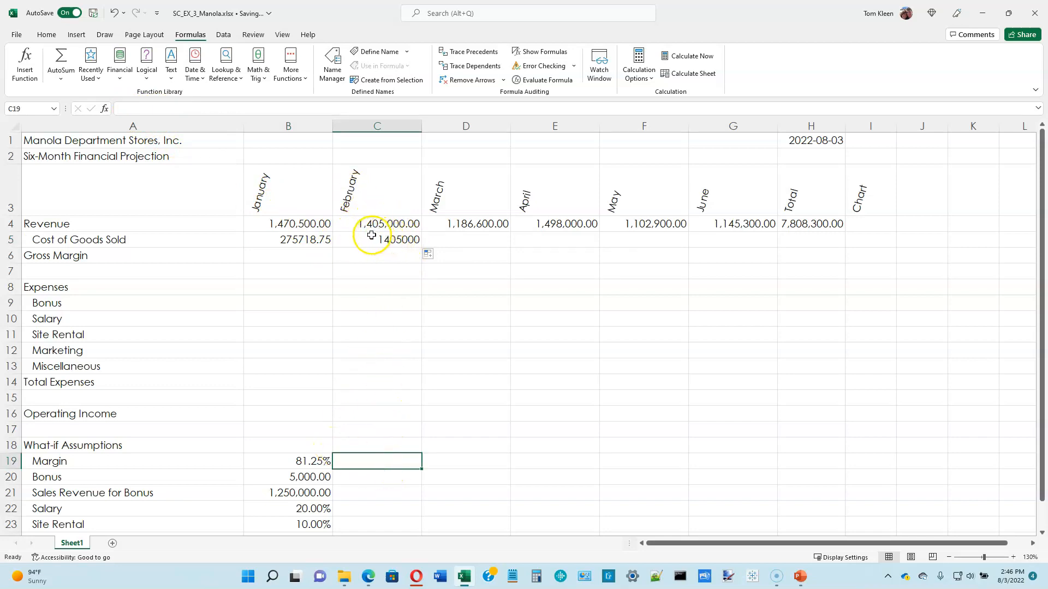
pyautogui.click(397, 239)
pyautogui.click(394, 225)
pyautogui.click(398, 240)
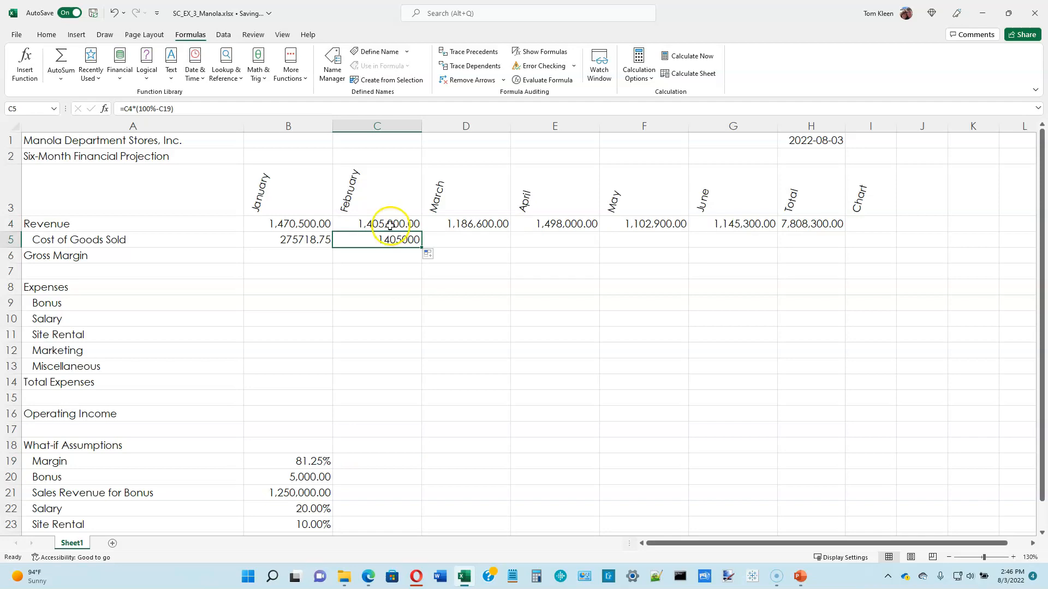
# Make the margin reference in B5 absolute so that the formula reads =B4*(100%-$B$19).
pyautogui.click(322, 240)
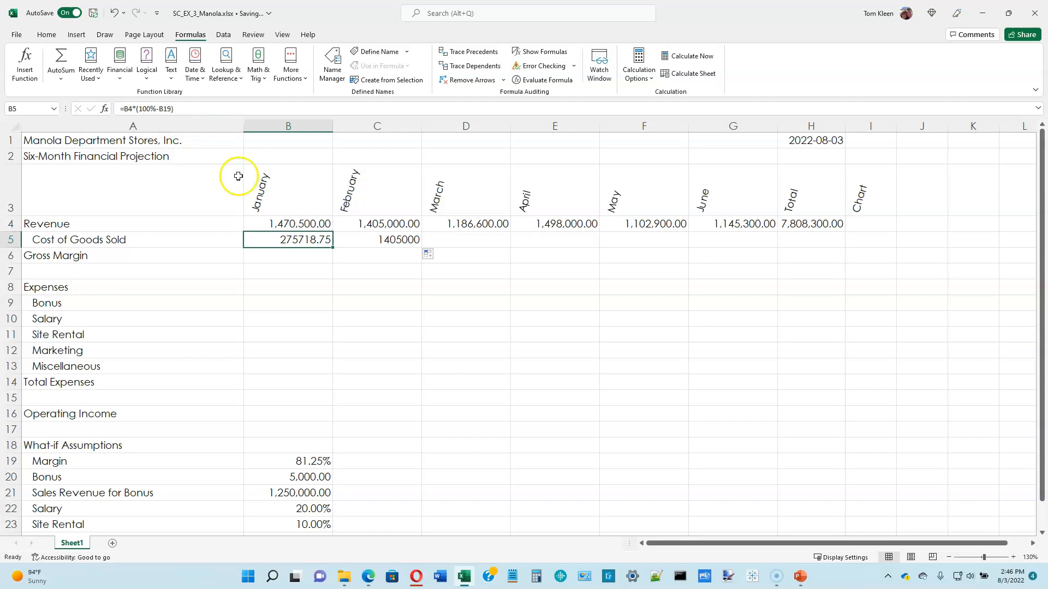
pyautogui.doubleClick(310, 240)
pyautogui.click(306, 239)
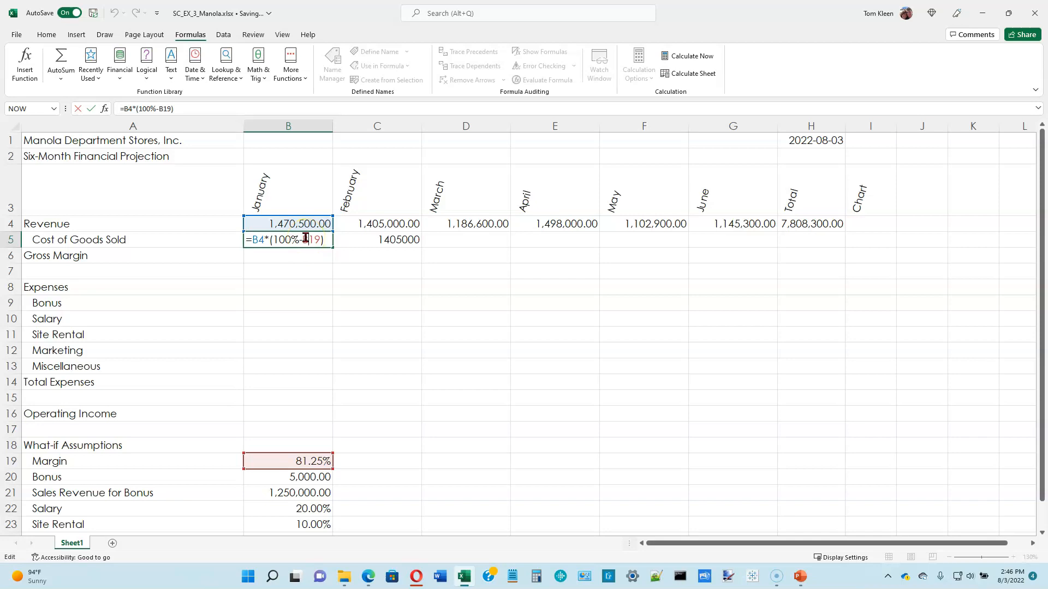
pyautogui.click(304, 239)
pyautogui.write('$')
pyautogui.press('Right')
pyautogui.write('$')
pyautogui.press('Return')
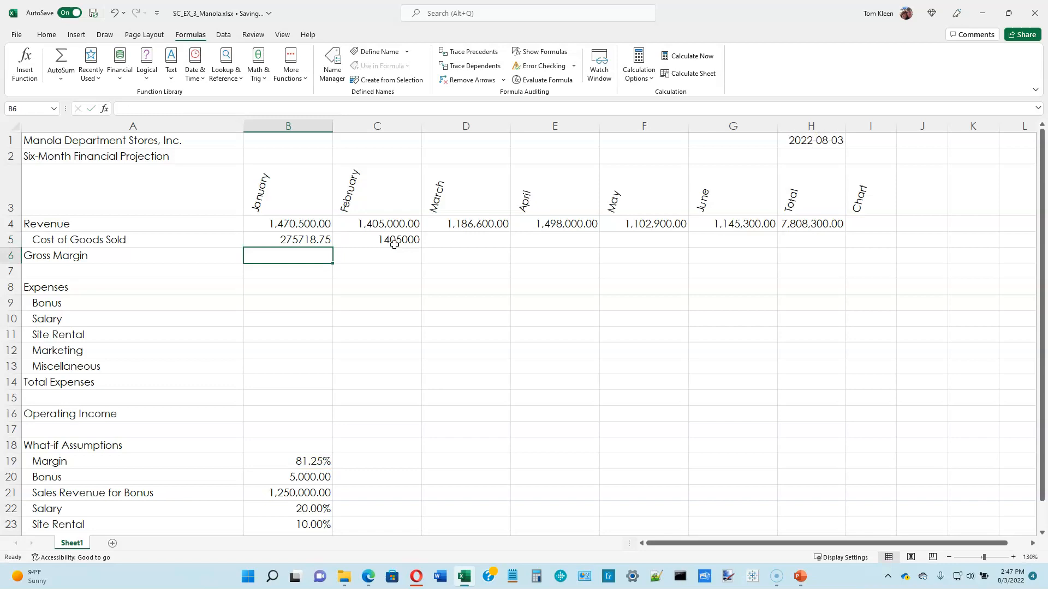
# Fill the corrected Cost of Goods Sold formula from B5 into February's cell C5.
pyautogui.click(318, 239)
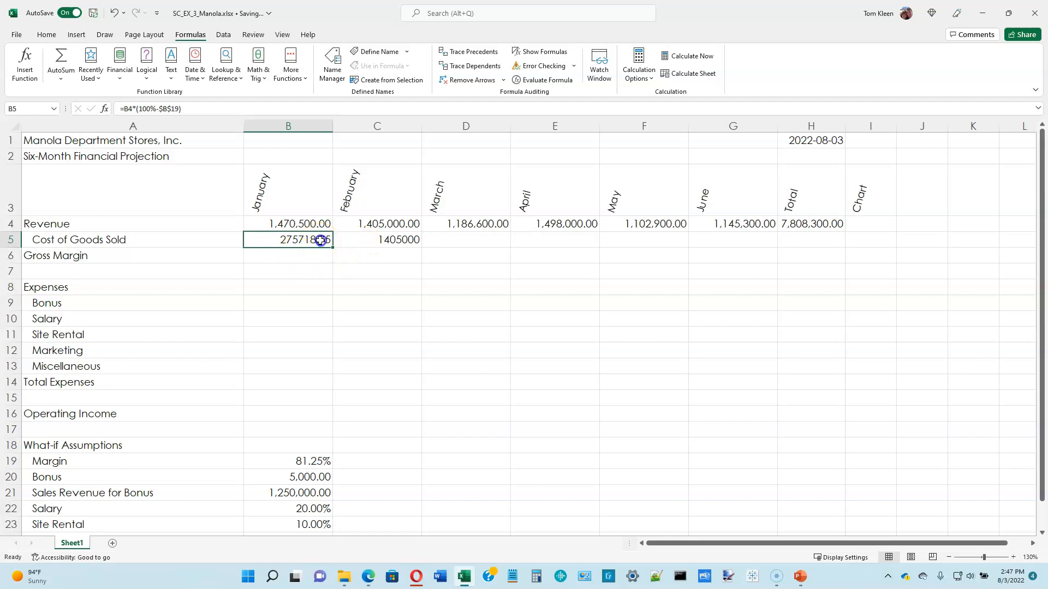
pyautogui.moveTo(333, 248); pyautogui.dragTo(415, 246)
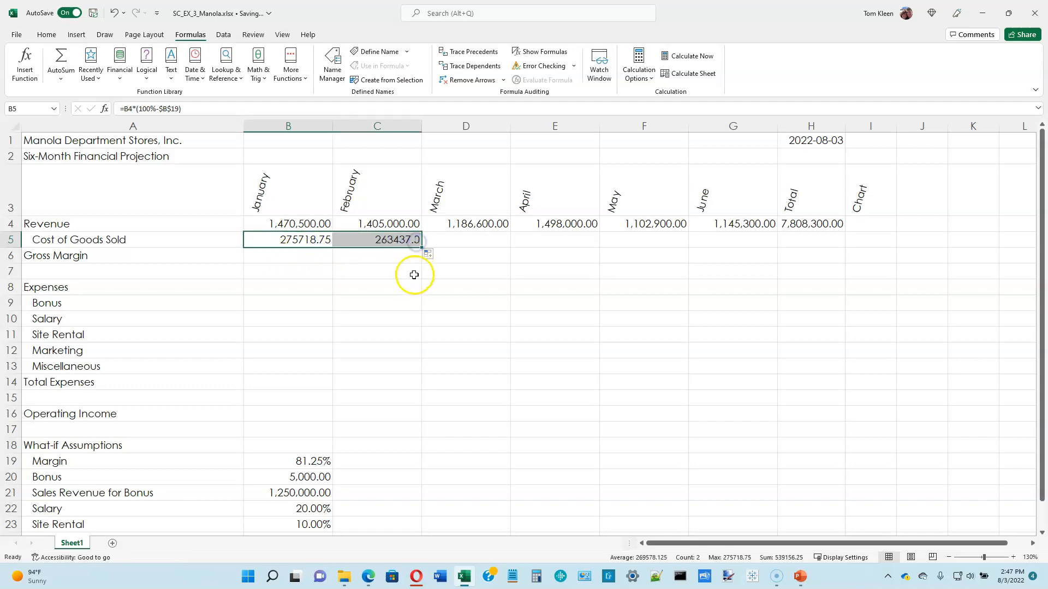
pyautogui.click(395, 241)
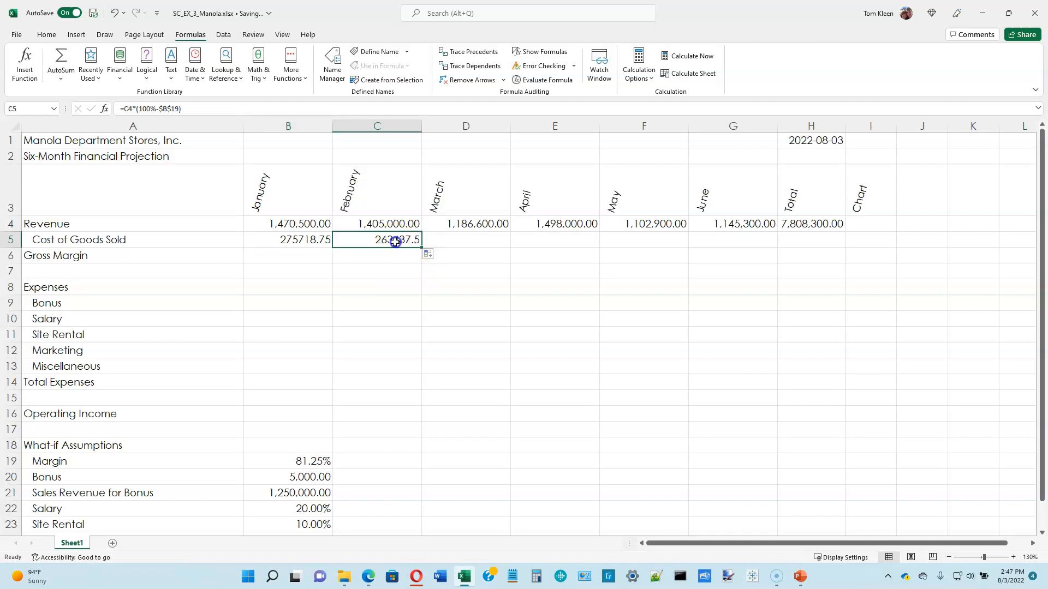
# Inspect how the relative revenue reference and absolute margin reference appear in the B5 and C5 formulas, leaving both unedited.
pyautogui.doubleClick(316, 240)
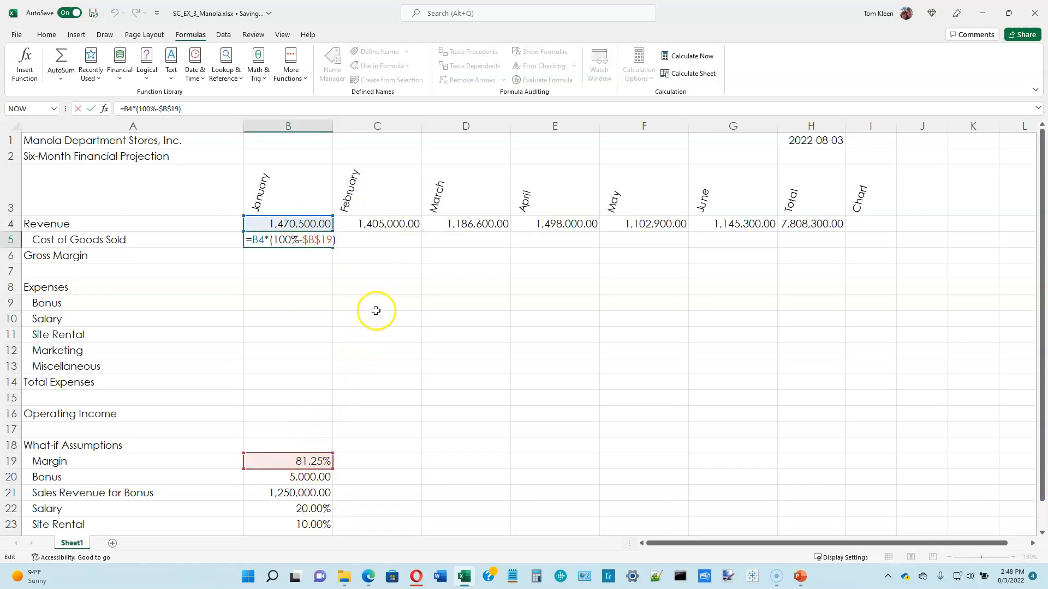
pyautogui.press('Escape')
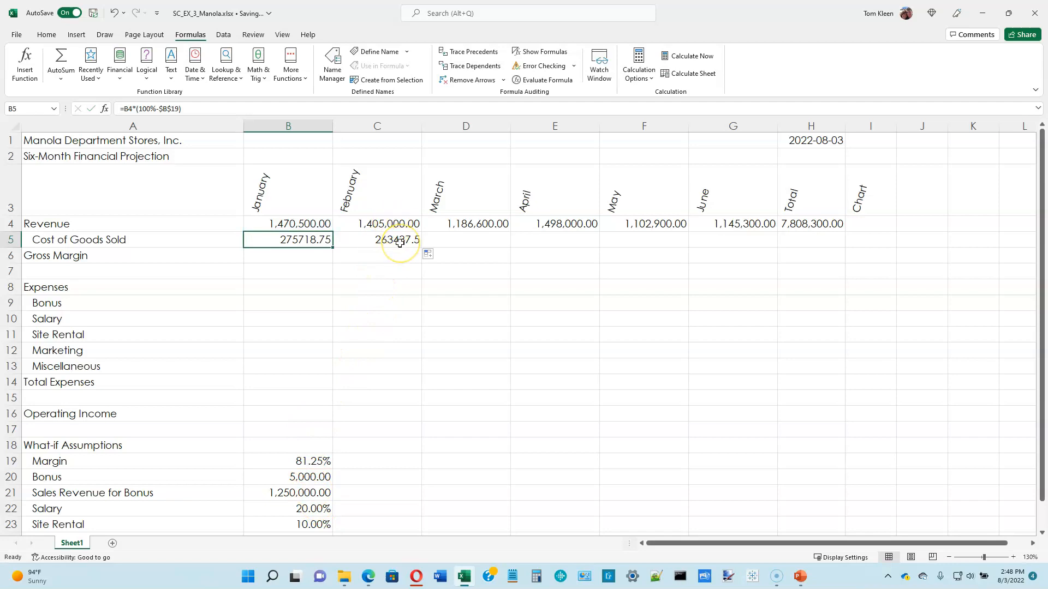
pyautogui.doubleClick(399, 242)
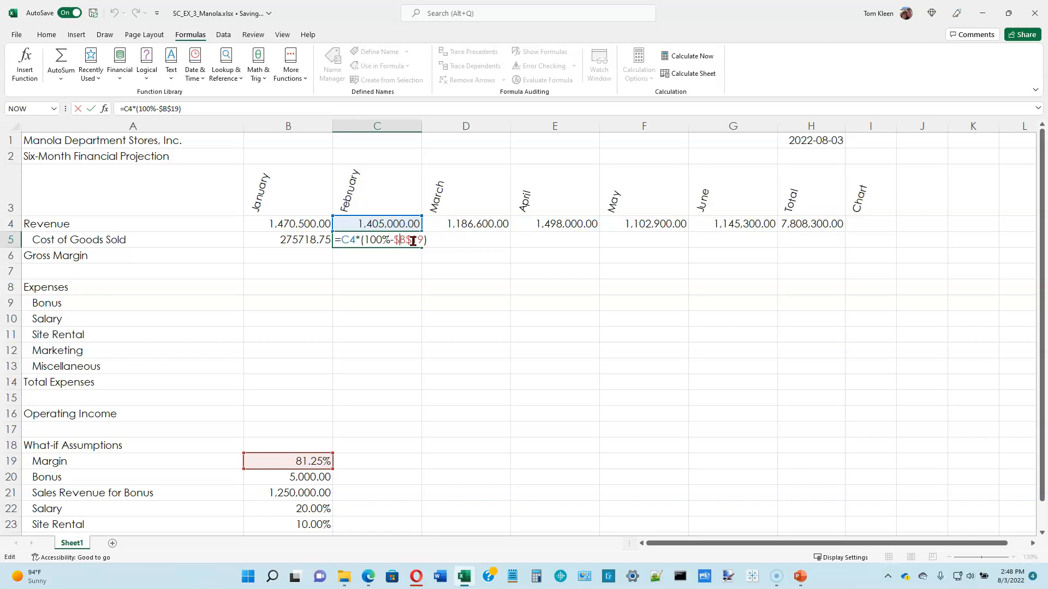
pyautogui.click(422, 239)
pyautogui.click(418, 245)
pyautogui.press('Return')
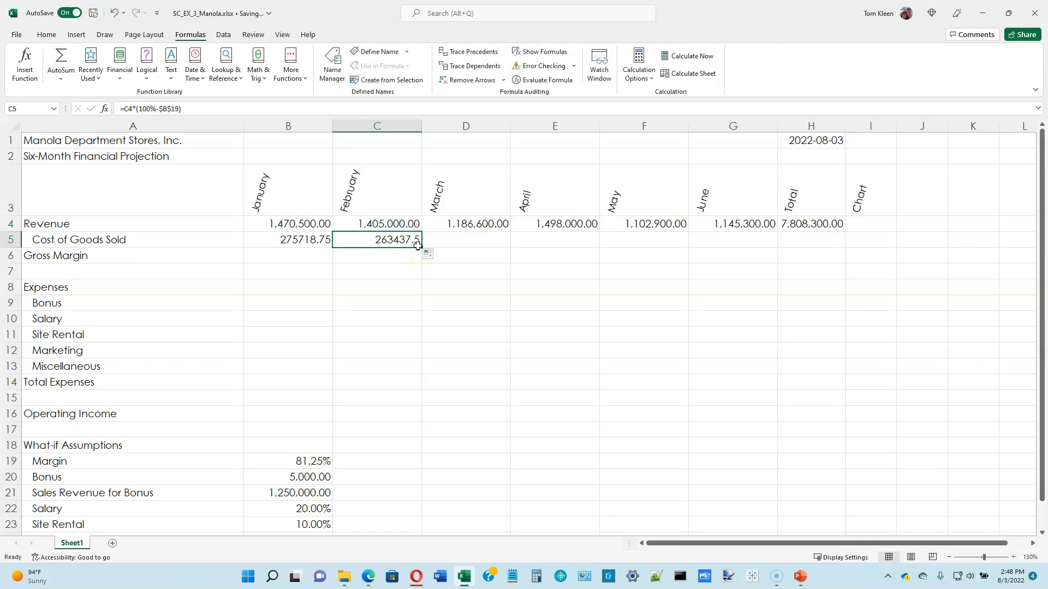
# Fill February's Cost of Goods Sold formula from C5 across March to June, through G5.
pyautogui.click(382, 238)
pyautogui.moveTo(419, 248); pyautogui.dragTo(766, 239)
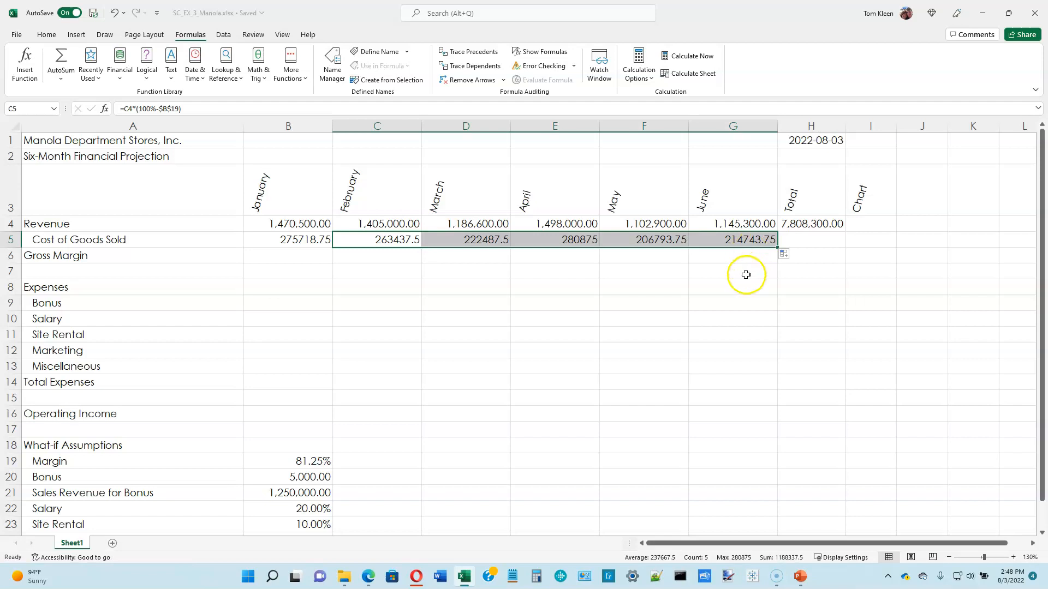
# Enter the formula =B4-B5 in B6 for January's Gross Margin.
pyautogui.click(308, 254)
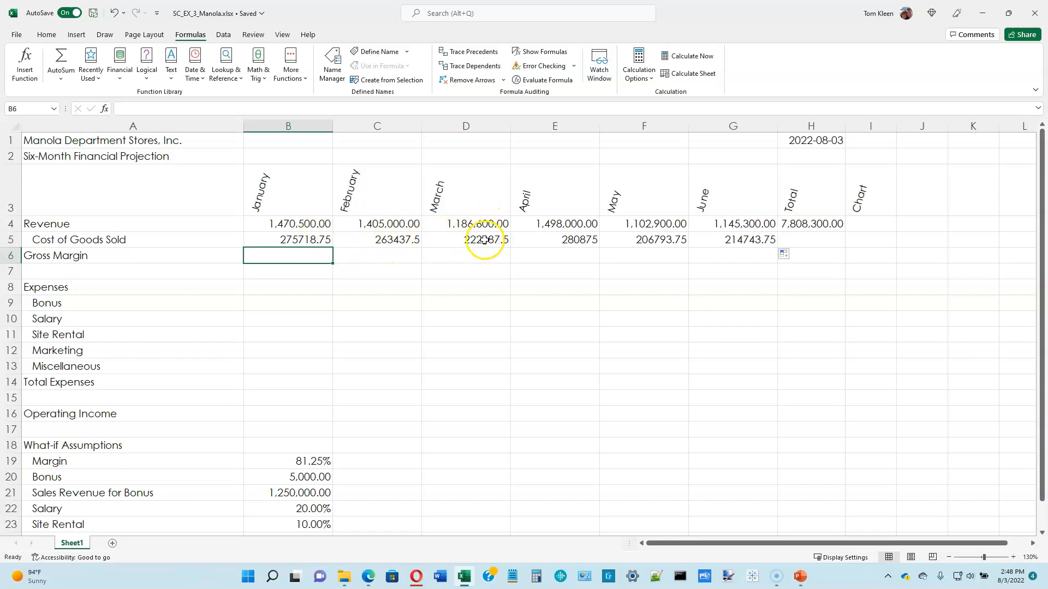
pyautogui.click(309, 253)
pyautogui.write('=')
pyautogui.press('Up')
pyautogui.press('Up')
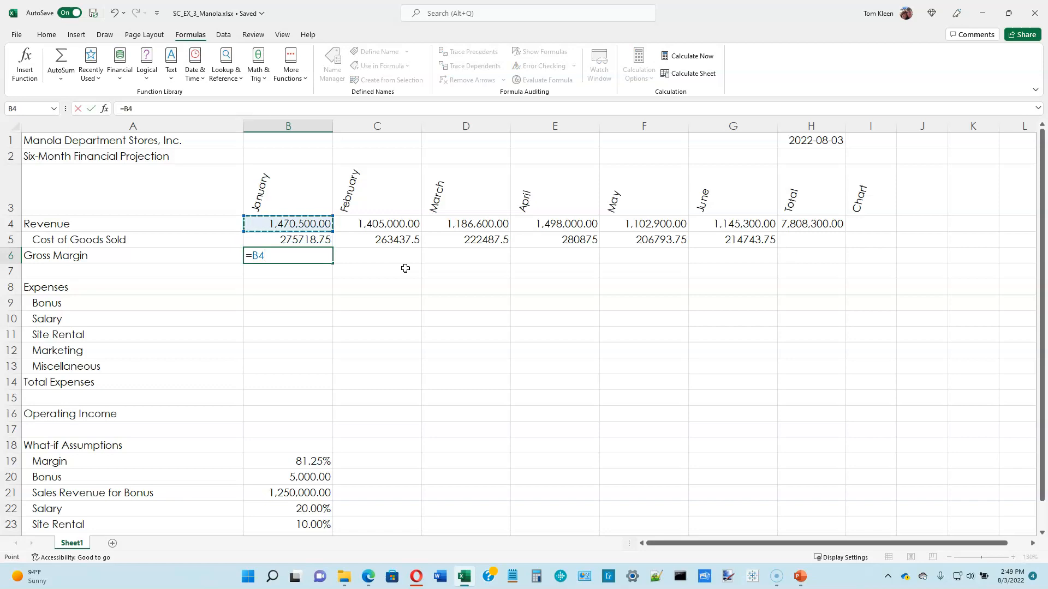
pyautogui.write('-')
pyautogui.press('Up')
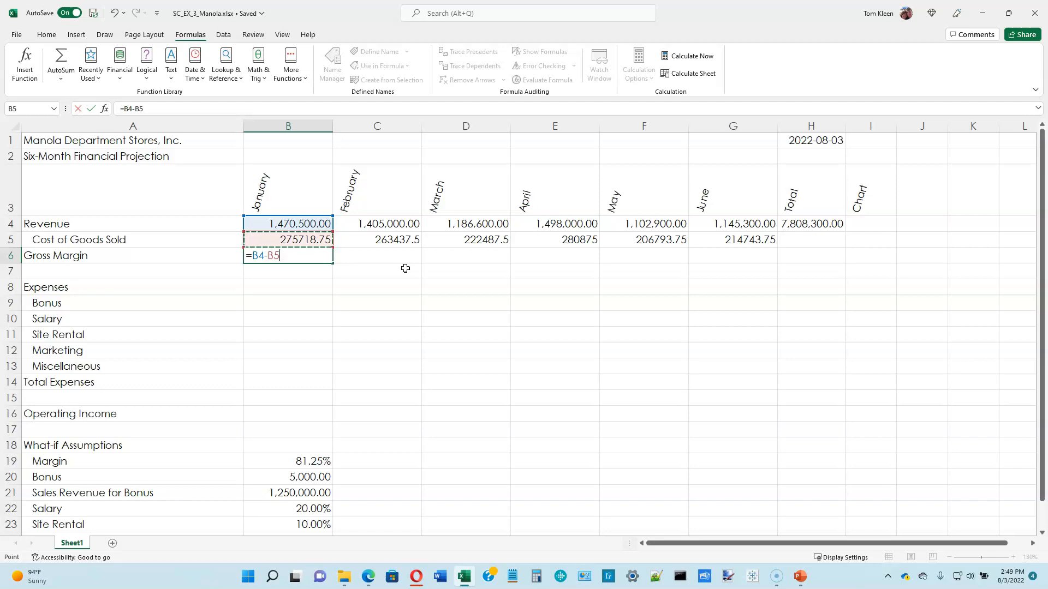
pyautogui.press('Return')
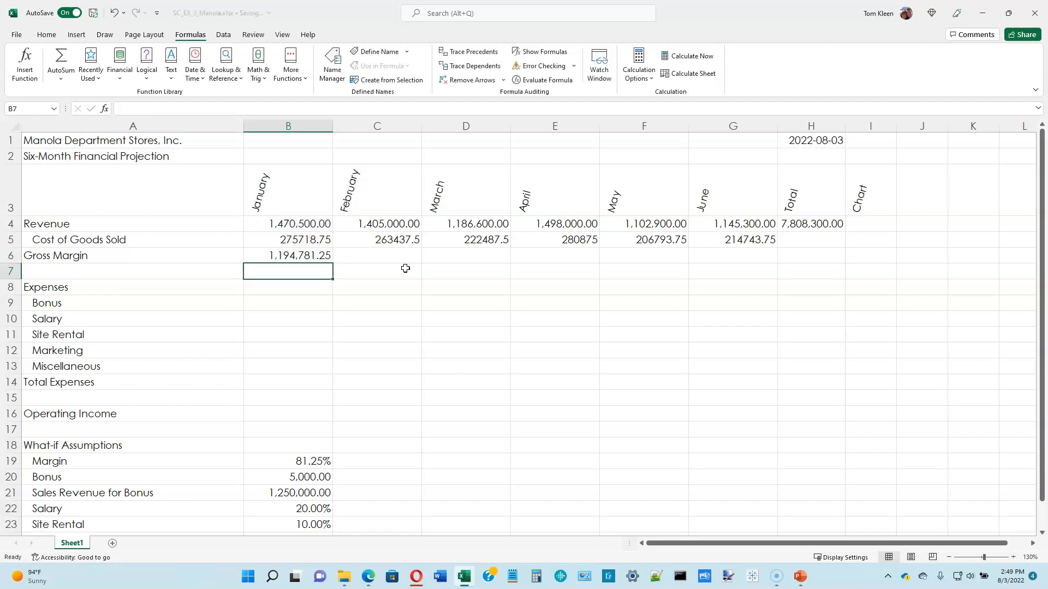
# Fill January's Gross Margin formula from B6 across February to June, through G6.
pyautogui.click(313, 223)
pyautogui.click(313, 240)
pyautogui.click(320, 256)
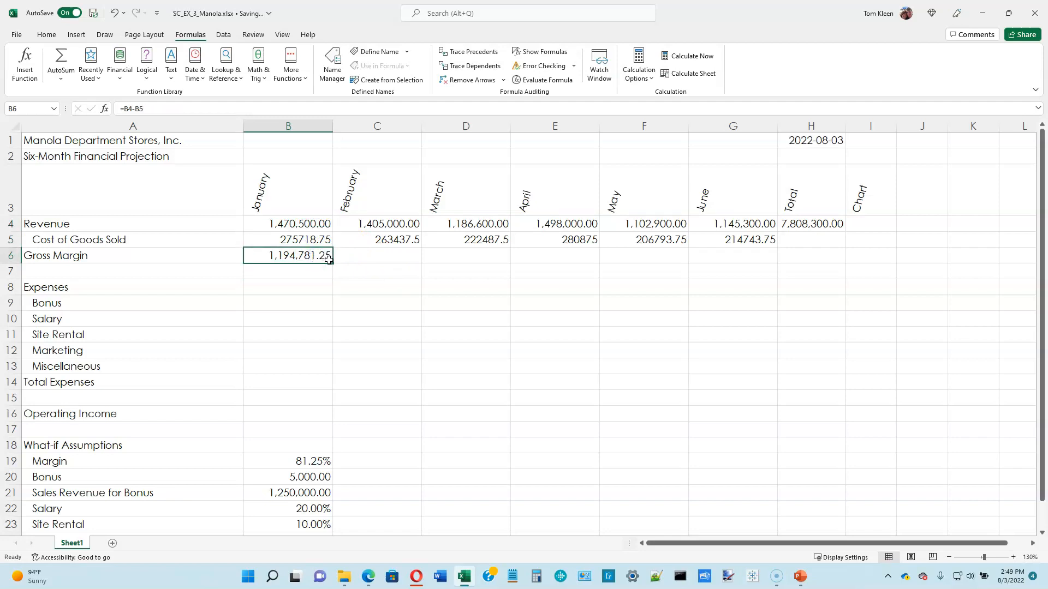
pyautogui.moveTo(332, 262); pyautogui.dragTo(743, 260)
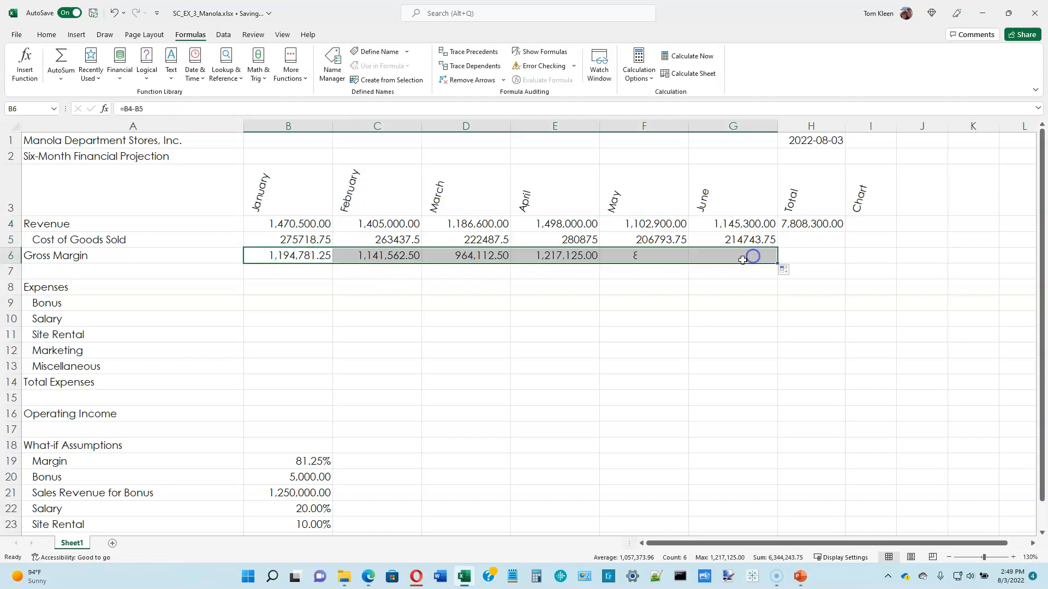
# Inspect the relative references in the Gross Margin formulas from B6 through E6, leaving the formulas unedited.
pyautogui.doubleClick(301, 256)
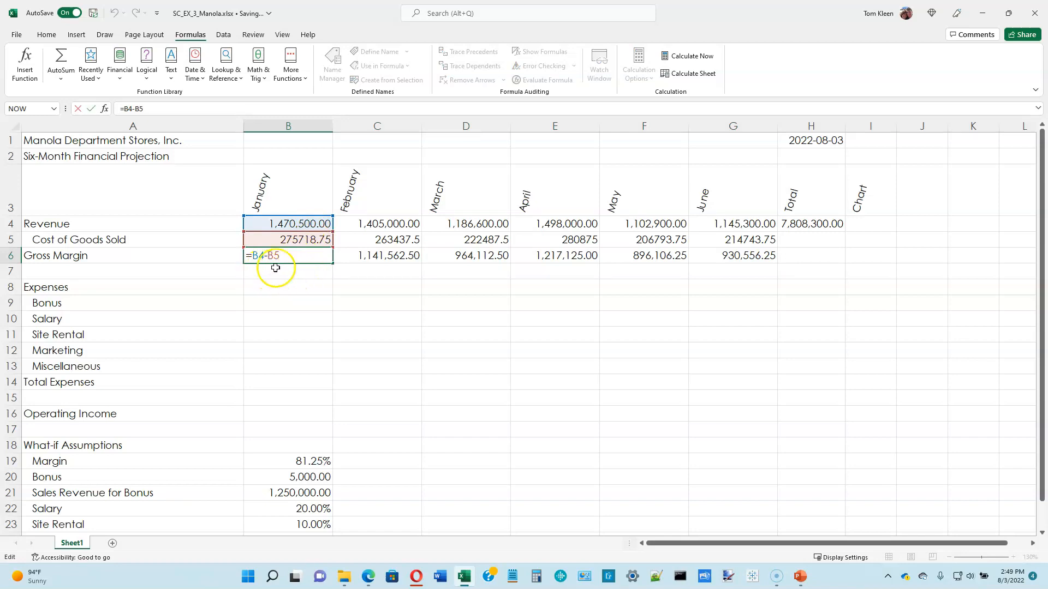
pyautogui.press('Escape')
pyautogui.doubleClick(385, 258)
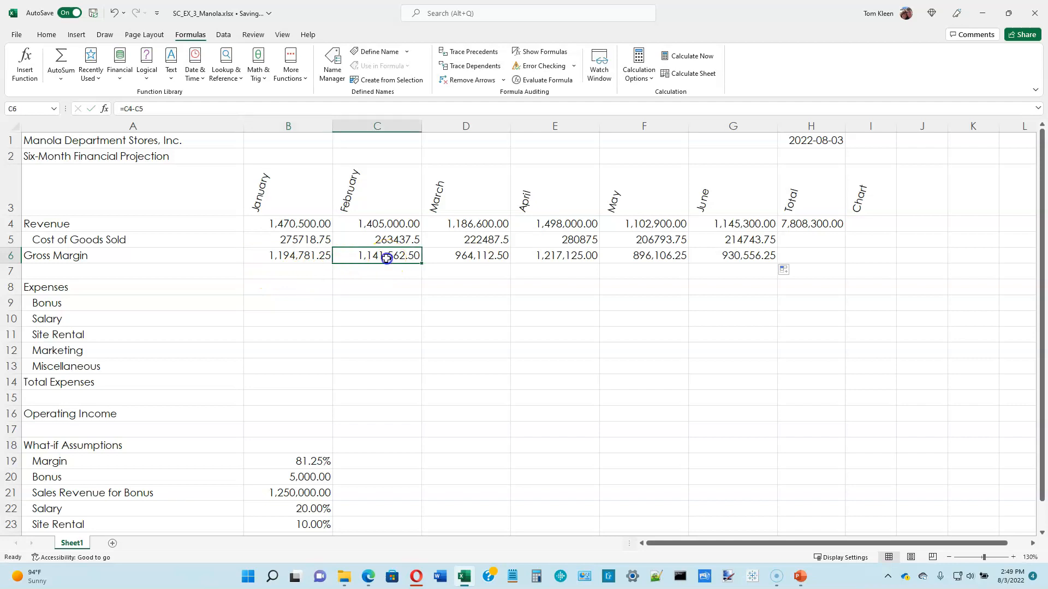
pyautogui.click(461, 254)
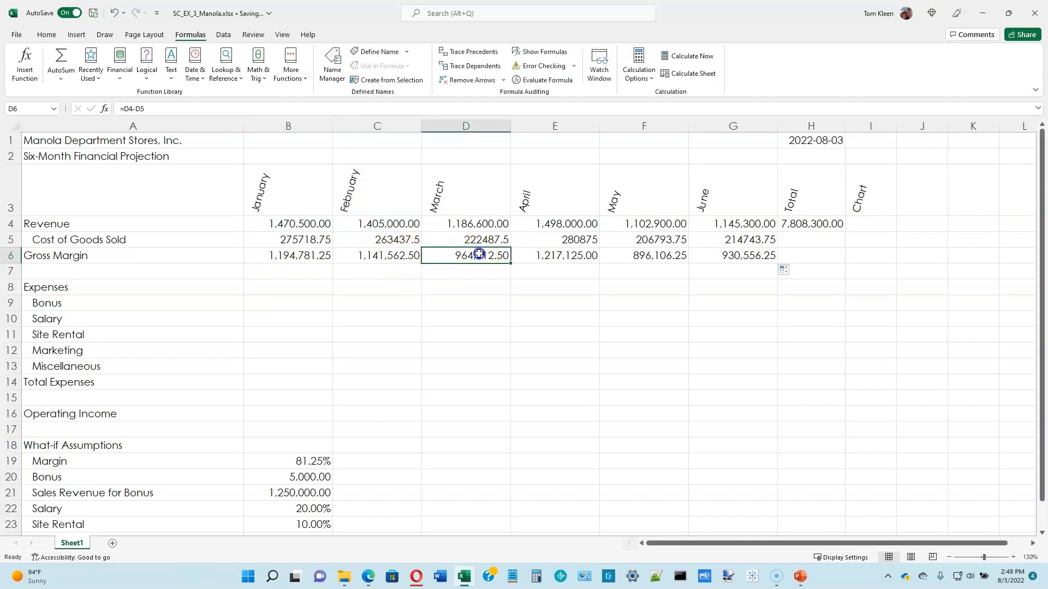
pyautogui.doubleClick(481, 255)
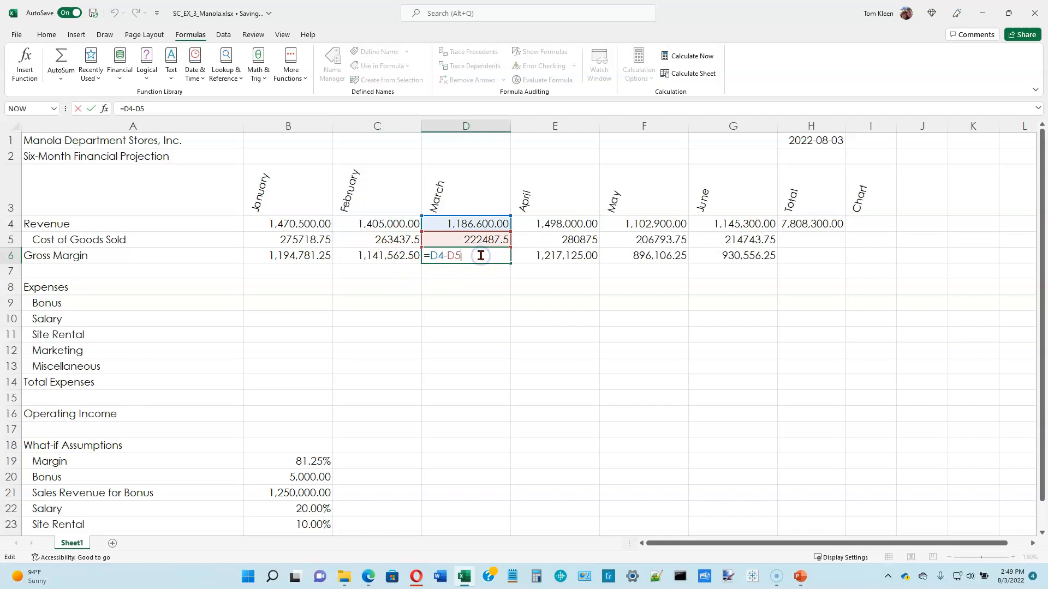
pyautogui.click(542, 304)
pyautogui.doubleClick(568, 256)
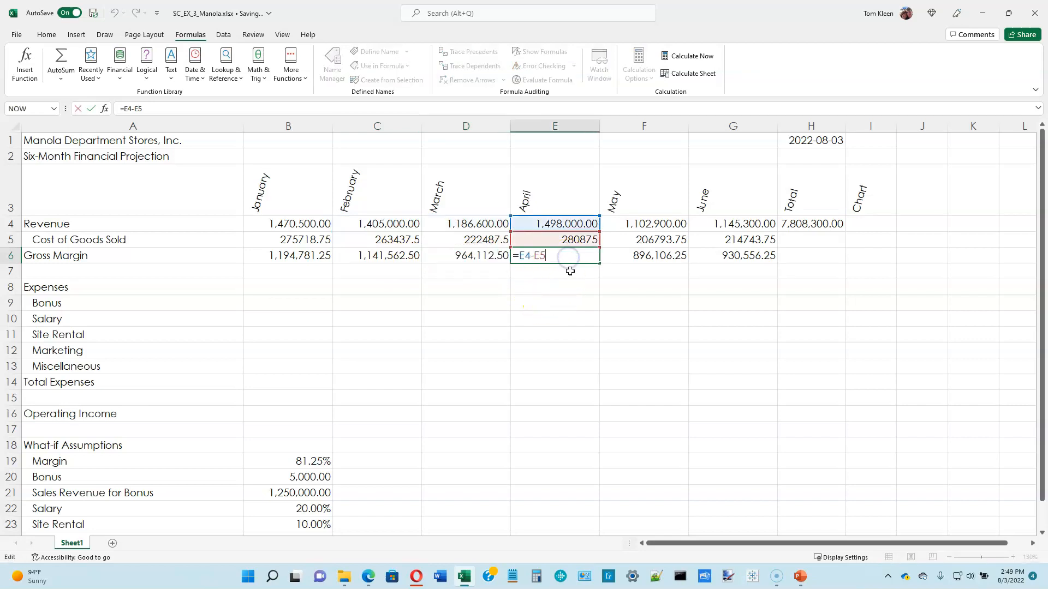
pyautogui.hotkey('ctrl', 'Return')
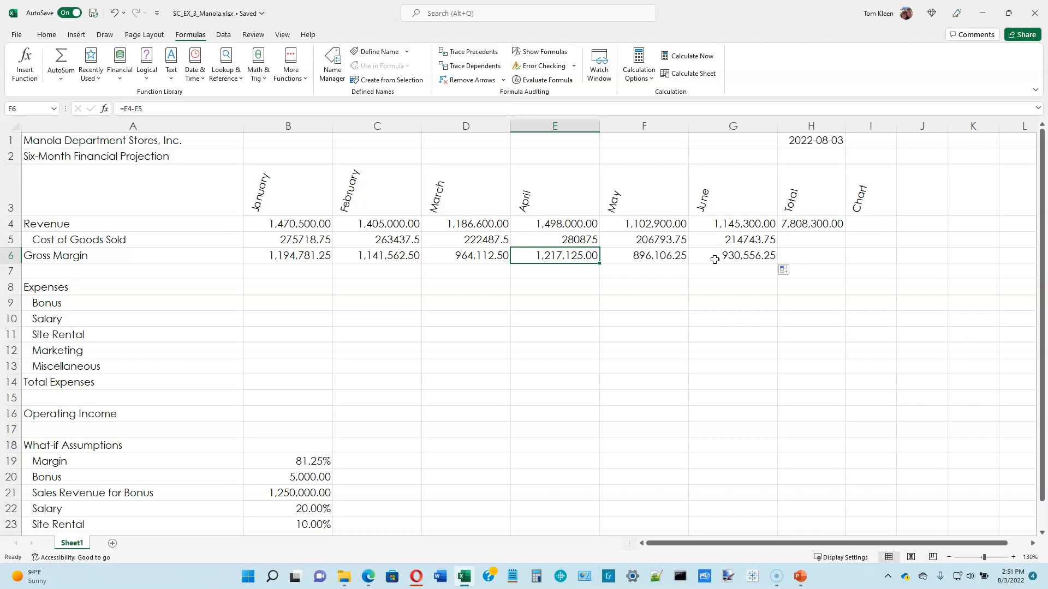
pyautogui.click(709, 267)
# Insert the IF function in B9 for January's Bonus and move its arguments dialog clear of column B.
pyautogui.click(291, 289)
pyautogui.click(295, 303)
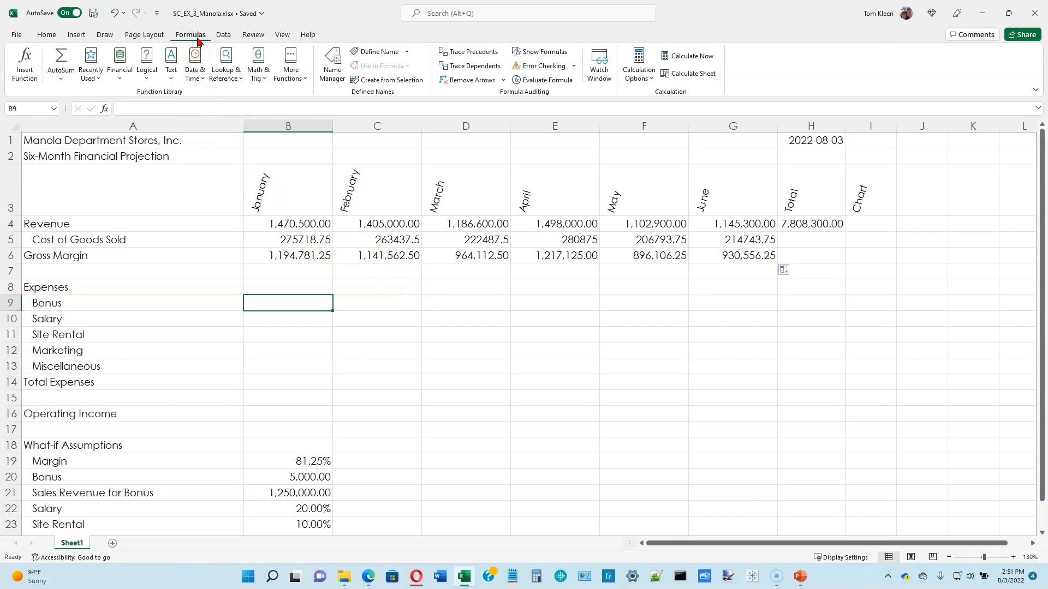
pyautogui.click(147, 82)
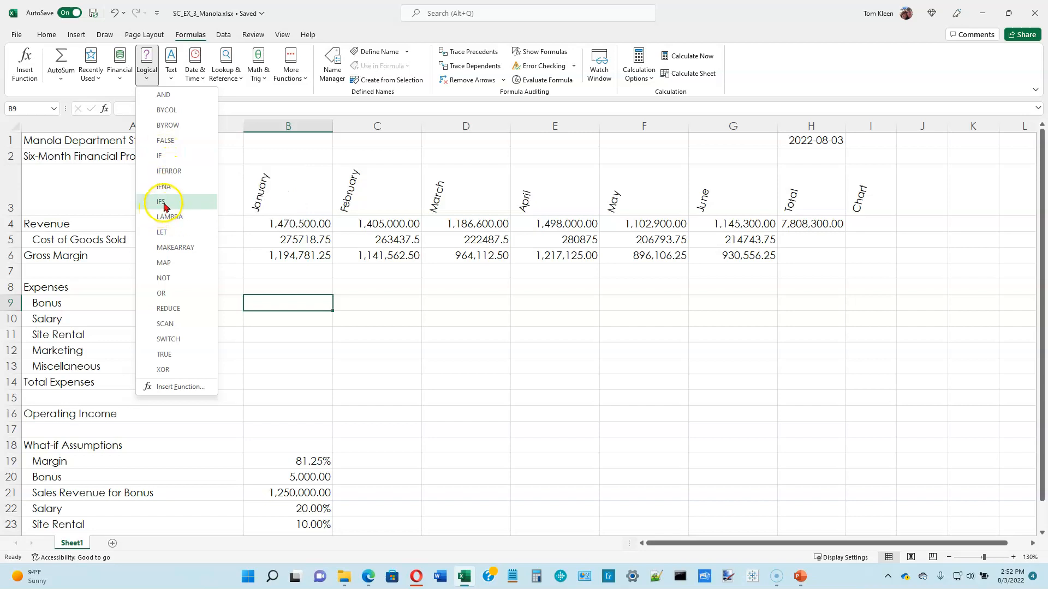
pyautogui.click(160, 157)
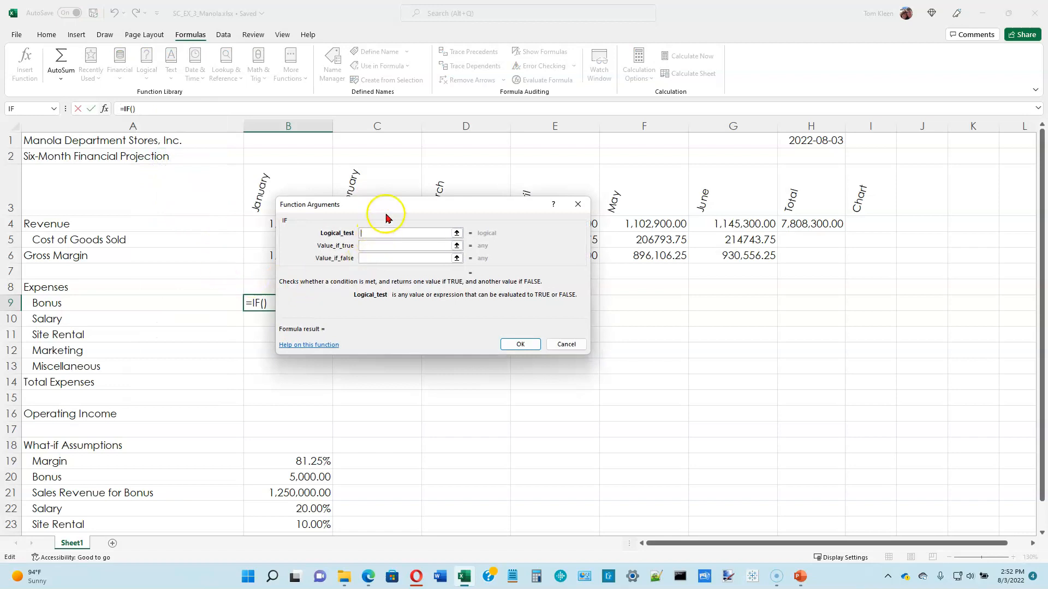
pyautogui.moveTo(396, 210); pyautogui.dragTo(455, 252)
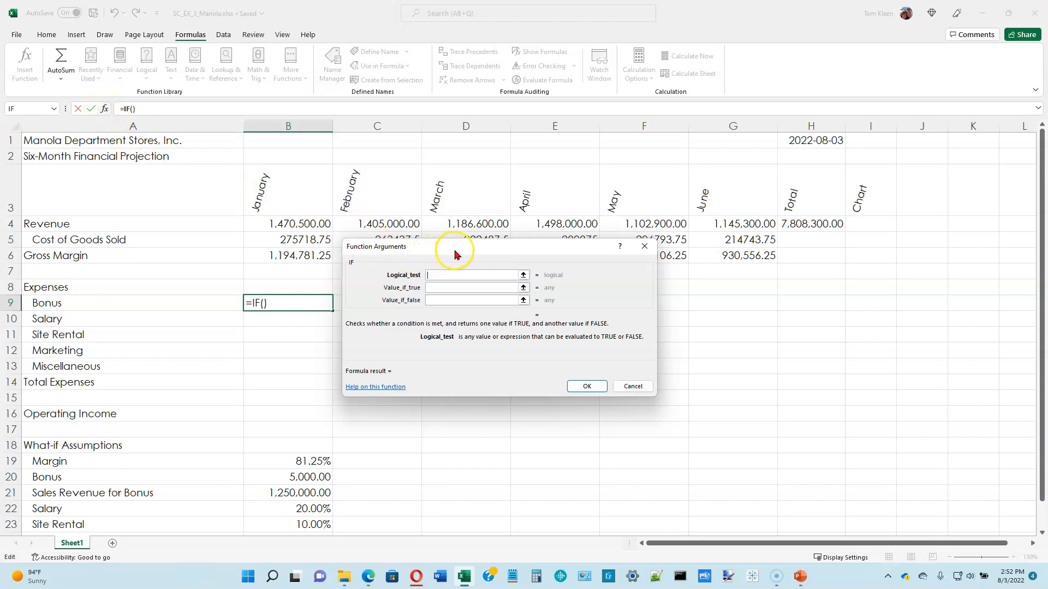
pyautogui.moveTo(477, 250); pyautogui.dragTo(502, 246)
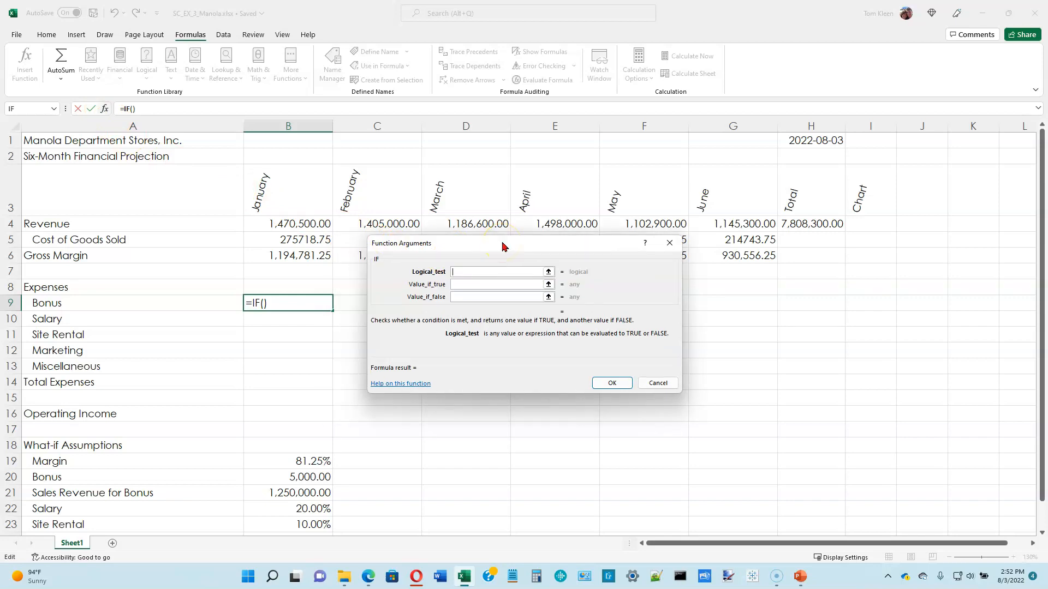
# Set the IF function's logical test to B4>=$B$21, with the bonus sales threshold as an absolute reference.
pyautogui.click(474, 270)
pyautogui.click(470, 269)
pyautogui.click(466, 272)
pyautogui.click(306, 228)
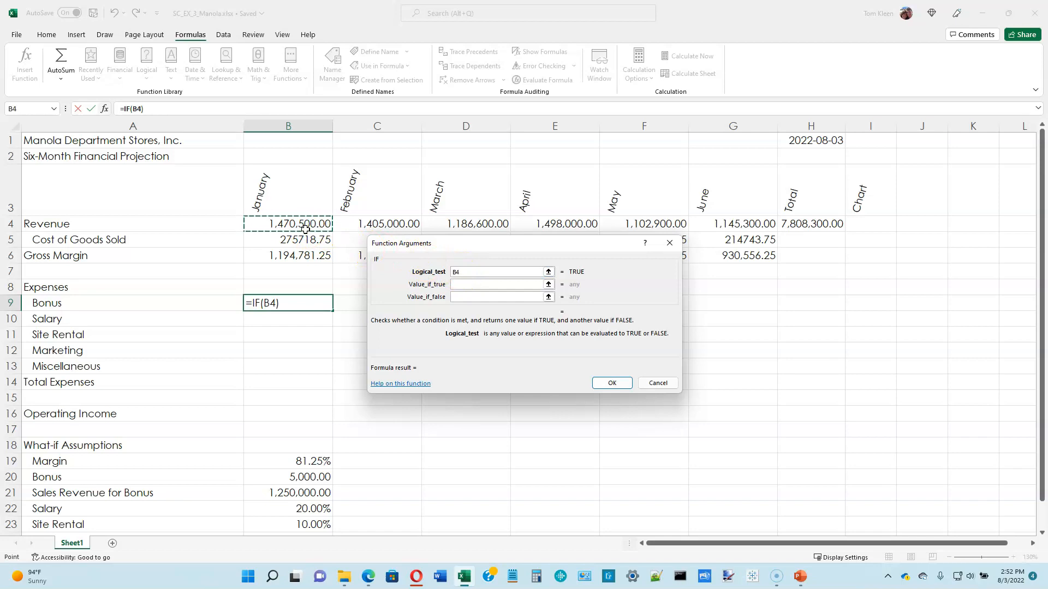
pyautogui.write('>')
pyautogui.press('BackSpace')
pyautogui.write('>=')
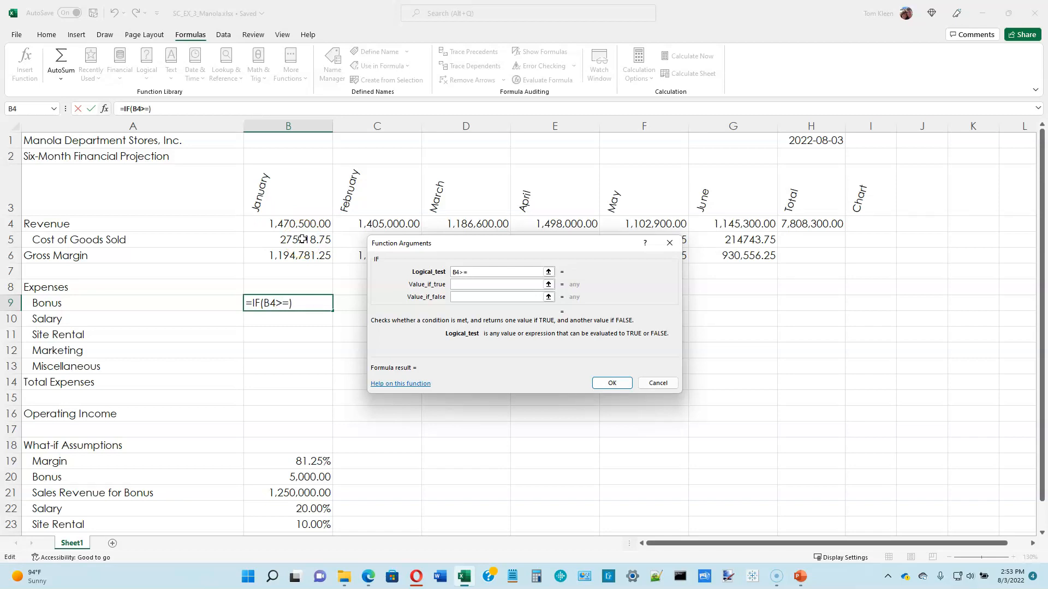
pyautogui.click(289, 488)
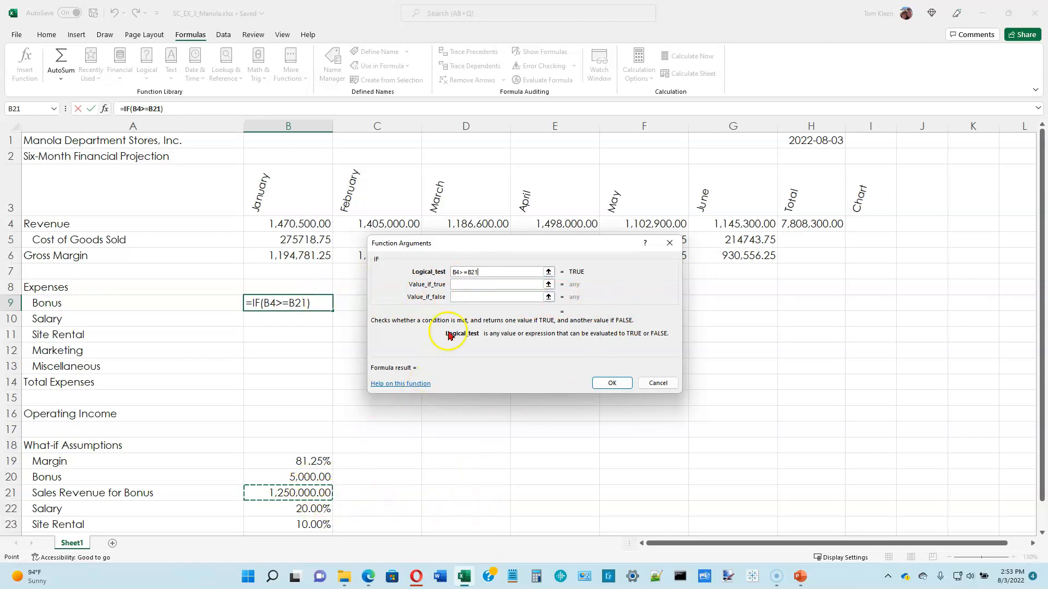
pyautogui.click(493, 272)
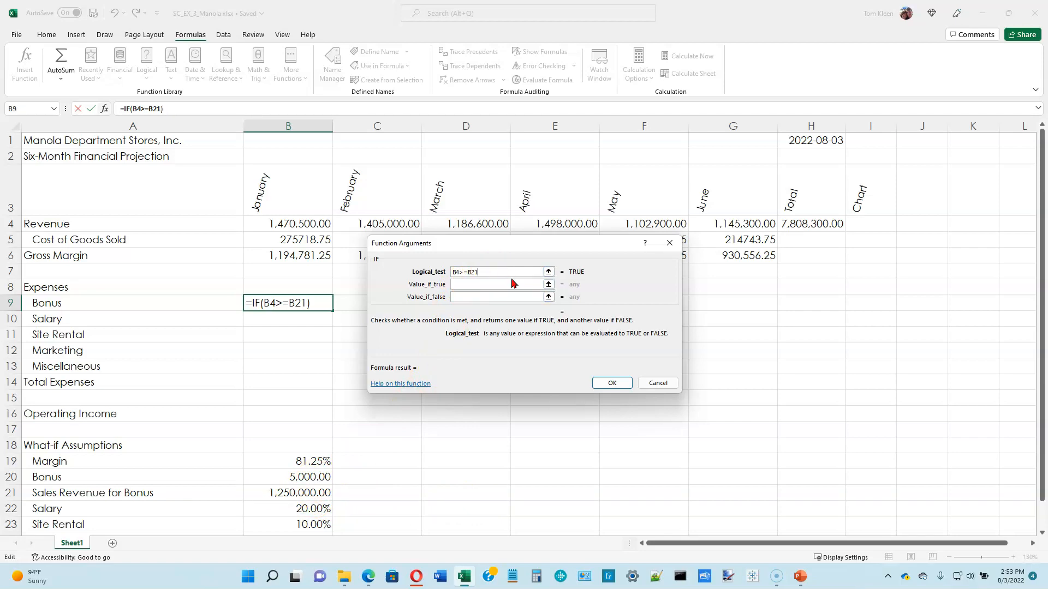
pyautogui.write('$B$')
# Set the IF function's true value to $B$20 and false value to 0, and accept the formula in B9.
pyautogui.click(491, 284)
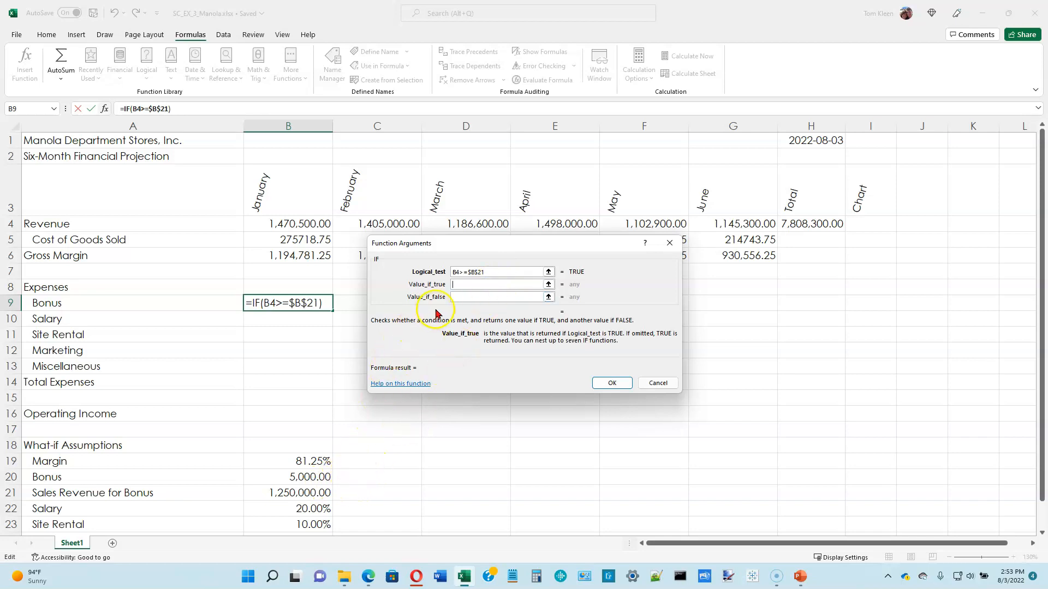
pyautogui.click(461, 284)
pyautogui.write('$')
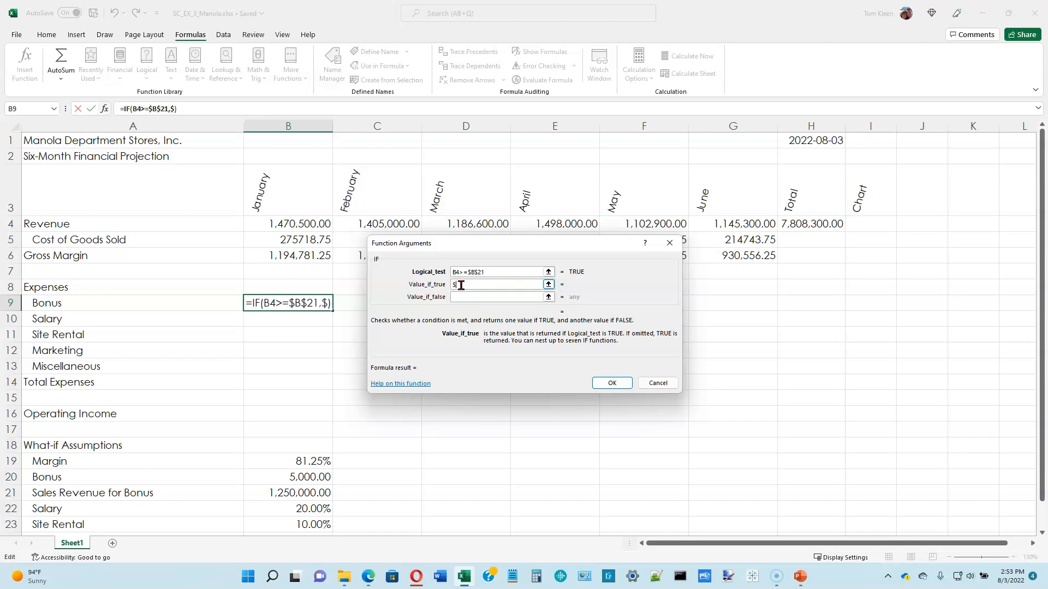
pyautogui.write('b')
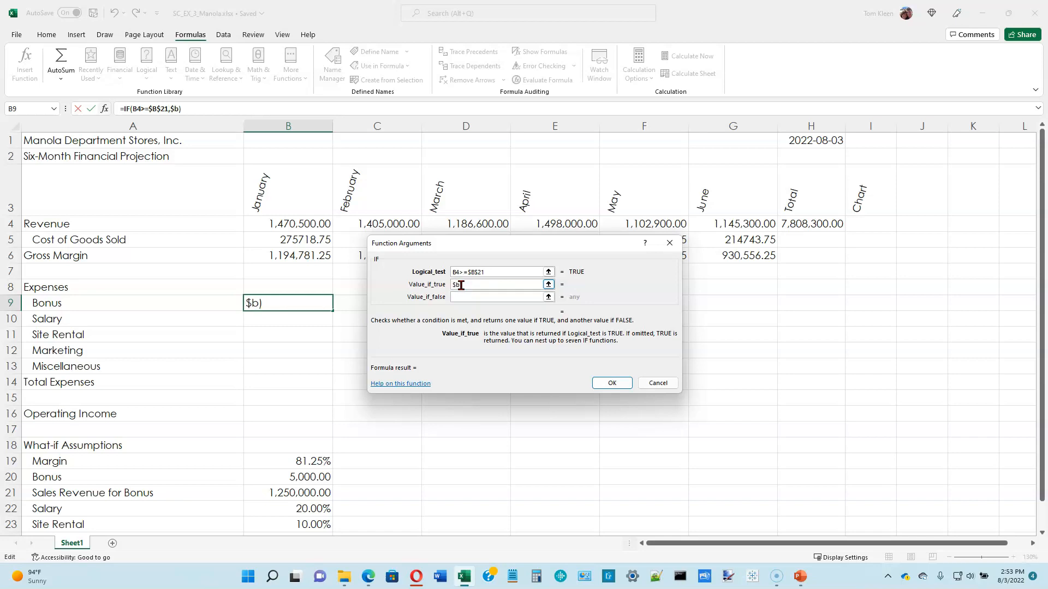
pyautogui.write('$20')
pyautogui.press('Tab')
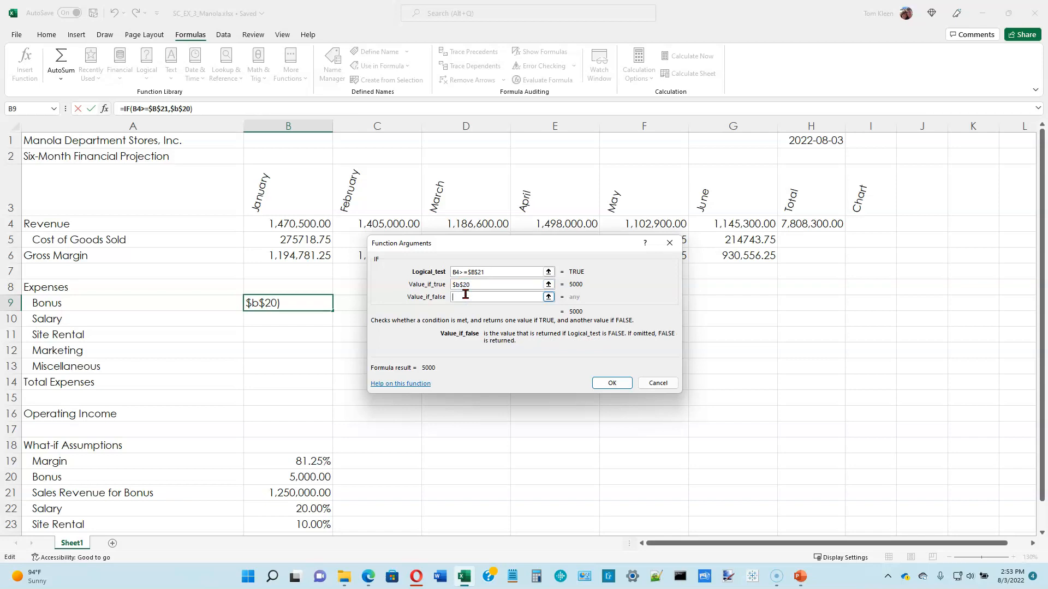
pyautogui.write('0')
pyautogui.click(492, 297)
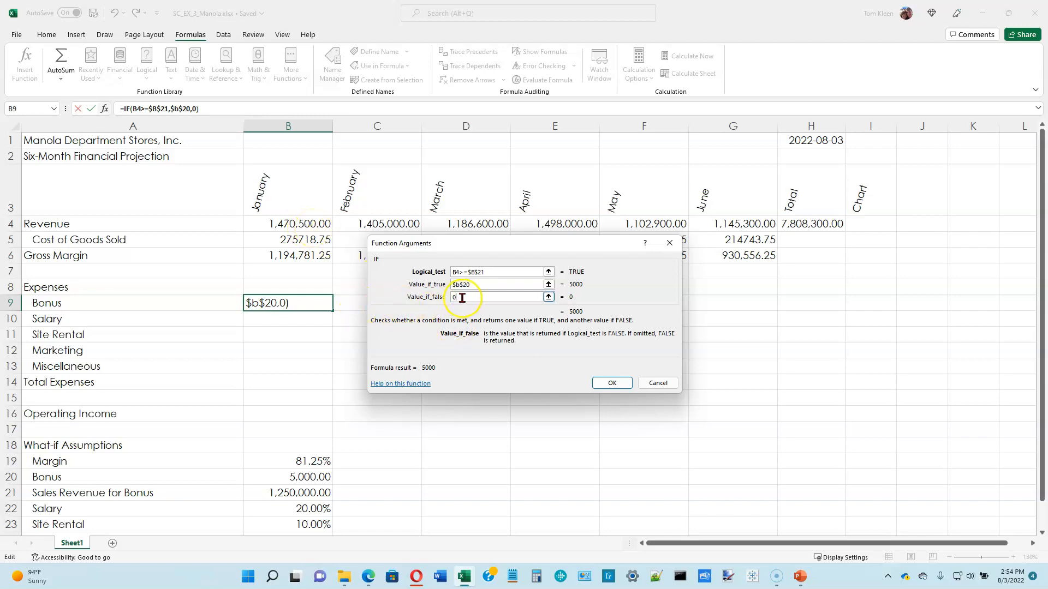
pyautogui.click(610, 384)
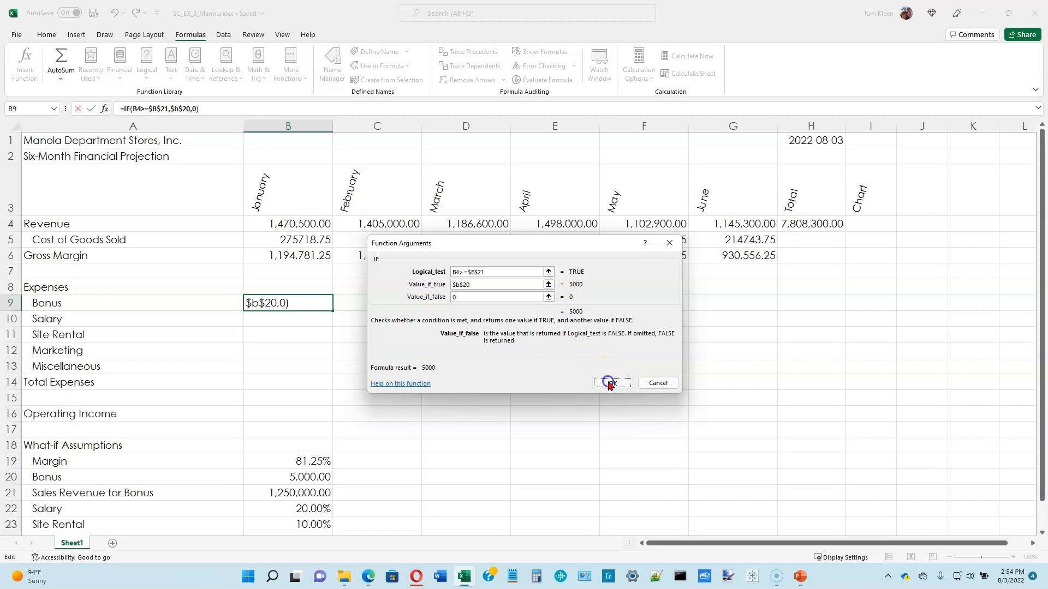
# Fill January's Bonus formula from B9 across February to June, through G9, and check it against the monthly revenues.
pyautogui.moveTo(334, 311); pyautogui.dragTo(754, 313)
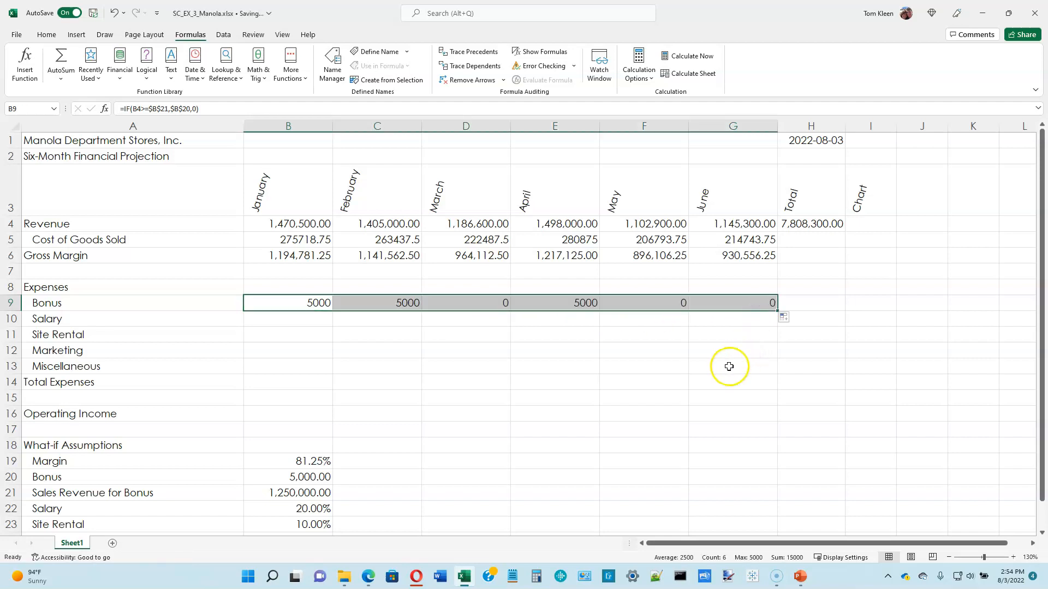
pyautogui.click(317, 305)
pyautogui.click(382, 306)
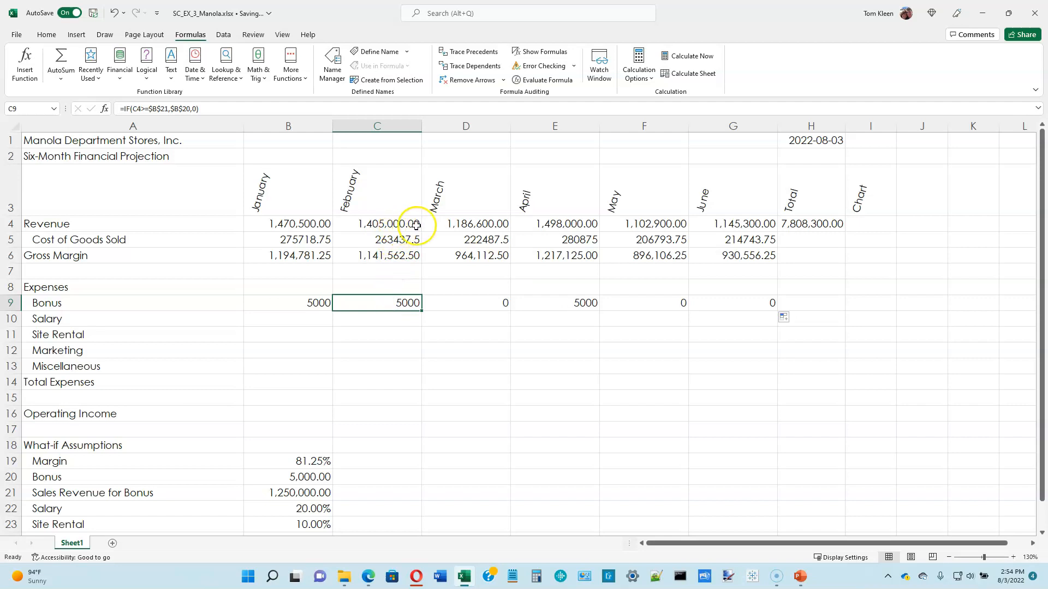
pyautogui.click(480, 226)
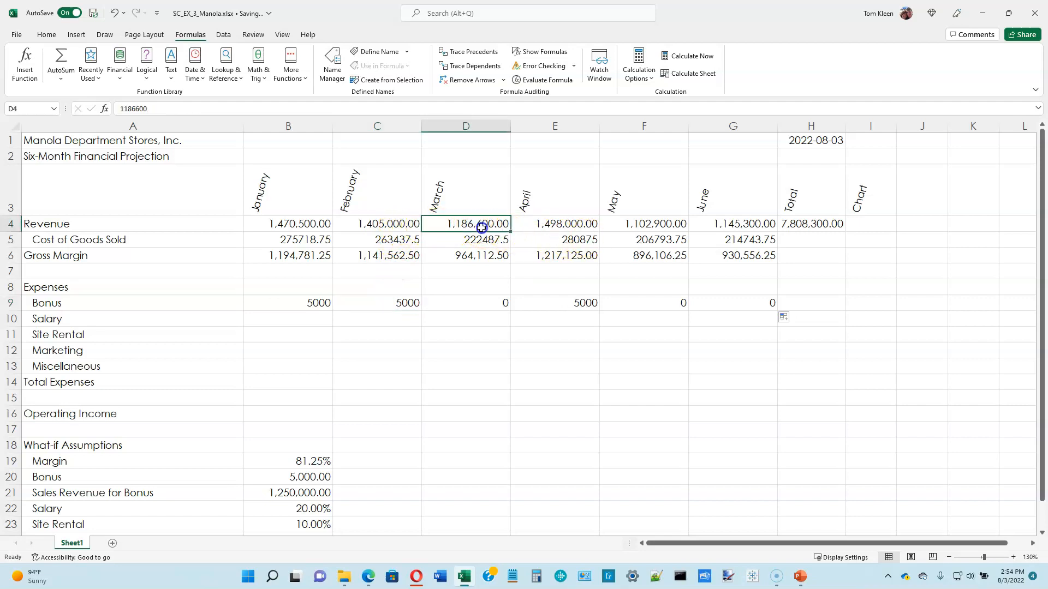
pyautogui.click(655, 226)
pyautogui.click(738, 224)
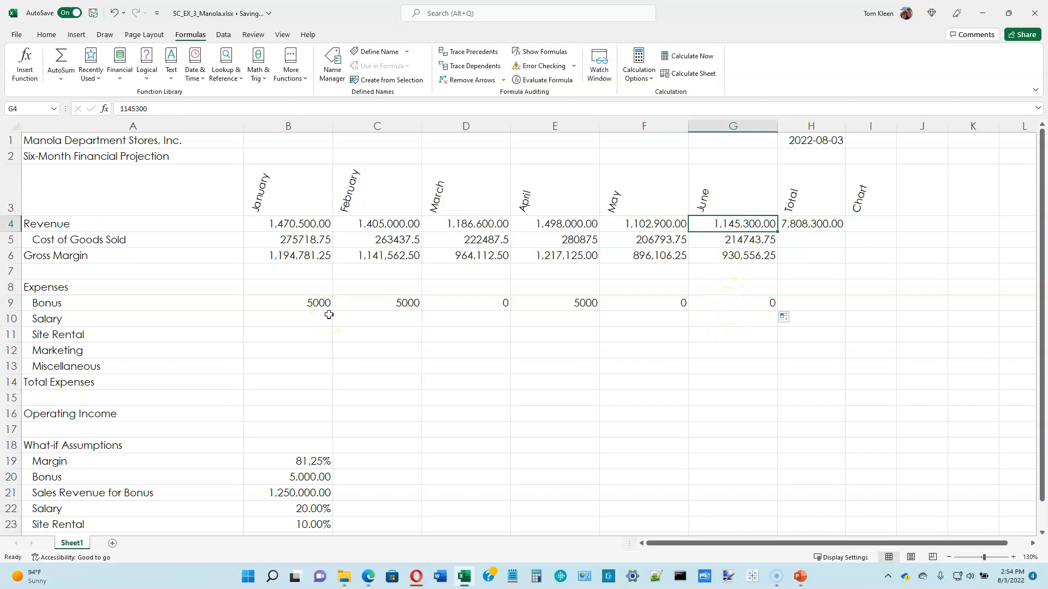
# Enter January's Salary in B10 as B4 multiplied by B22, and Site Rental in B11 as =B4*$B$23.
pyautogui.click(301, 320)
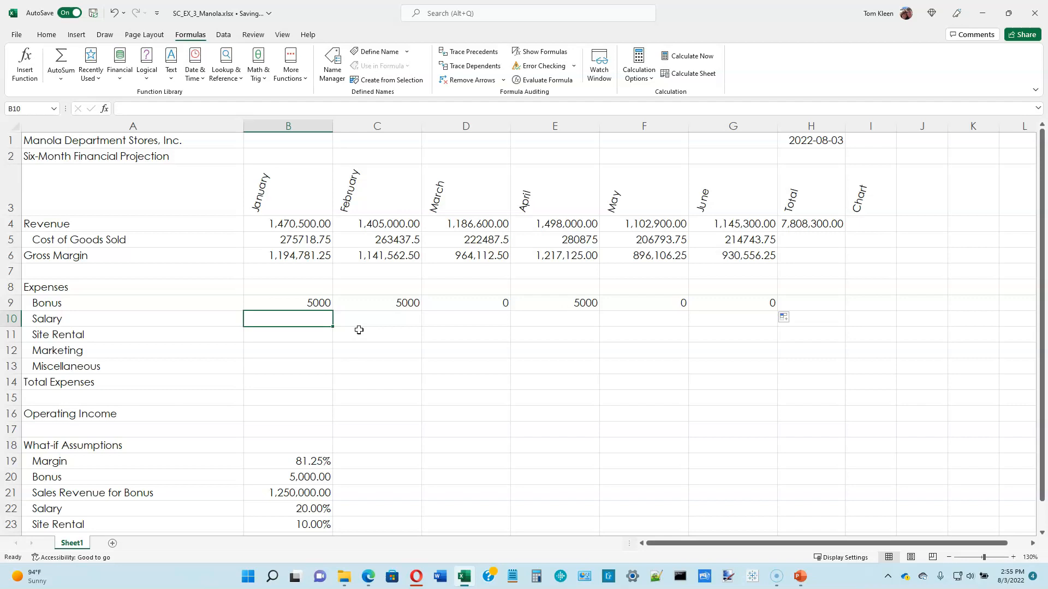
pyautogui.write('=b4*b22')
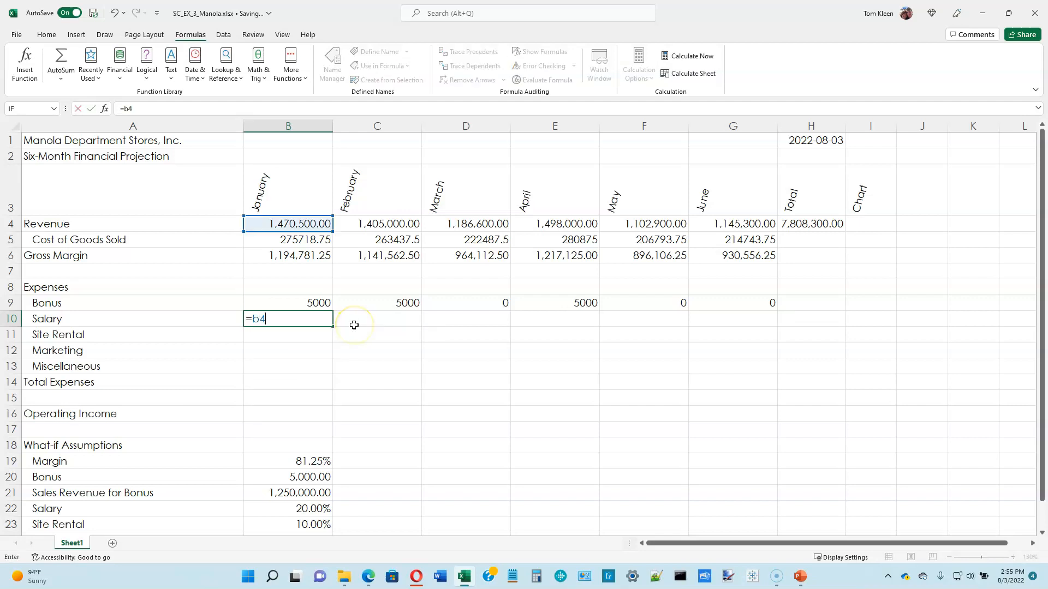
pyautogui.press('Return')
pyautogui.write('=b4*$b$23')
pyautogui.press('Return')
# Enter =B4*$B$24 in B12 for January's Marketing and =B4*$B$25 in B13 for Miscellaneous.
pyautogui.write('=b4*$b$24')
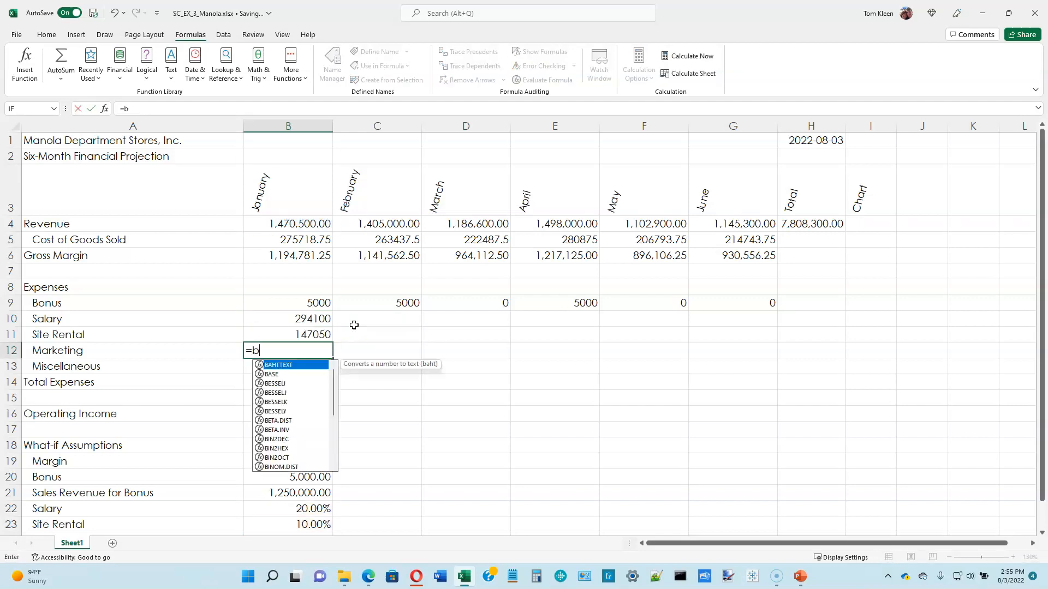
pyautogui.press('Return')
pyautogui.write('=')
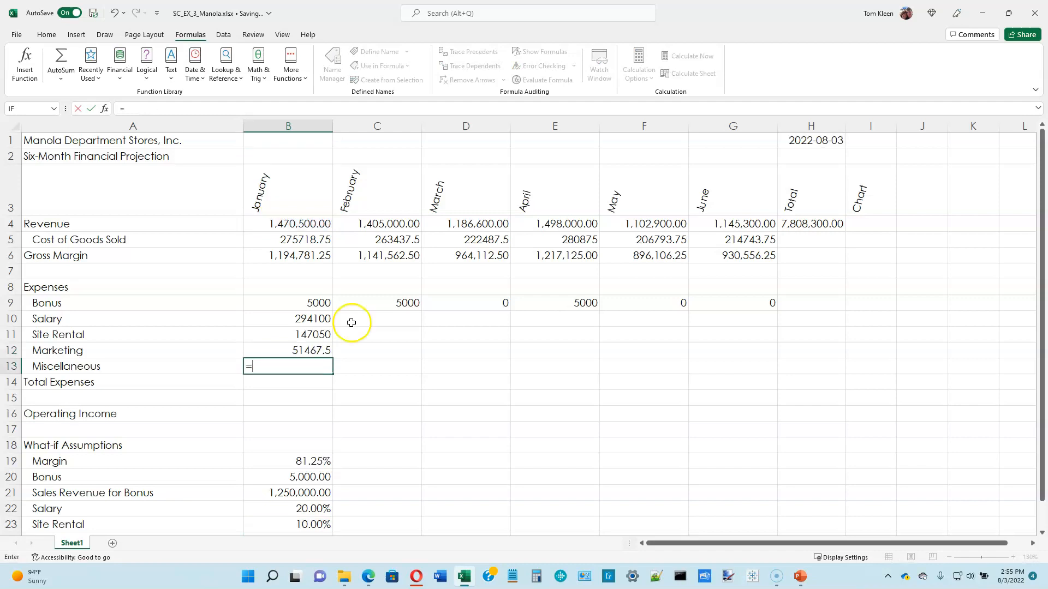
pyautogui.write('b4*$b$25')
pyautogui.press('Return')
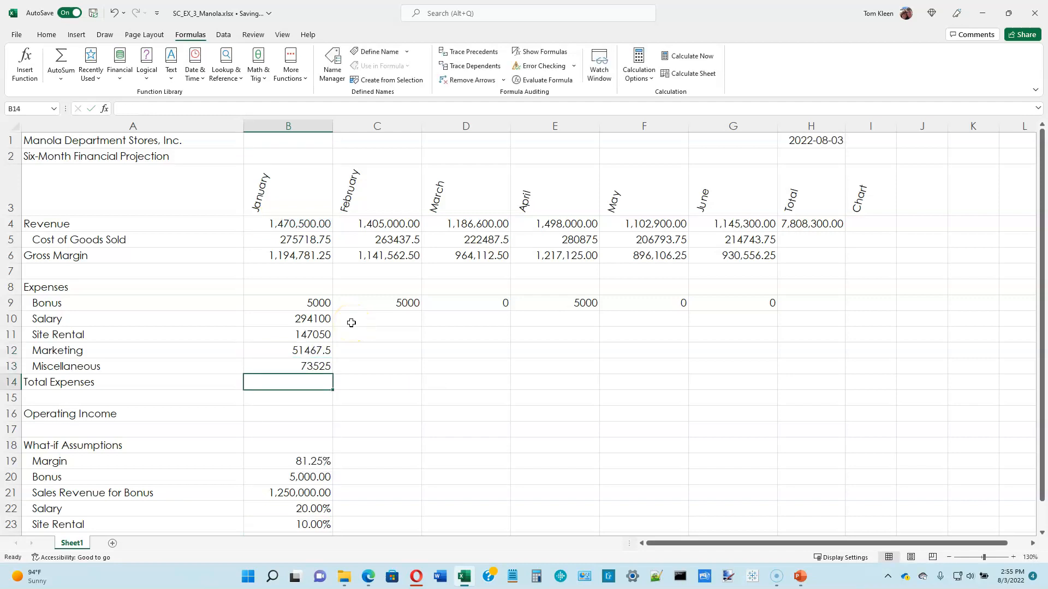
# Total January's expenses in B14 with AutoSum over B9:B13.
pyautogui.click(275, 383)
pyautogui.click(46, 34)
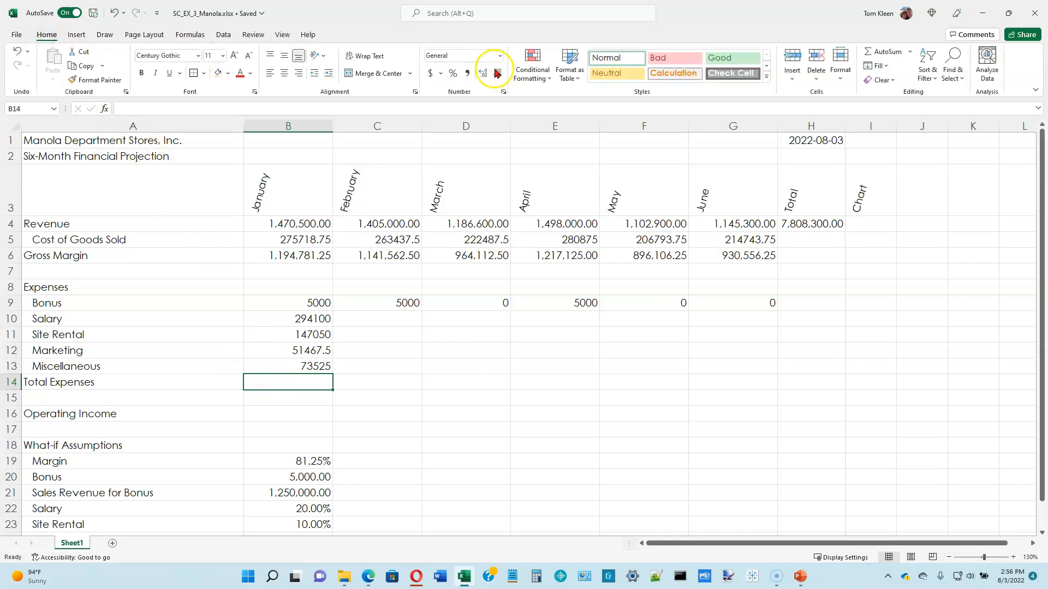
pyautogui.click(884, 53)
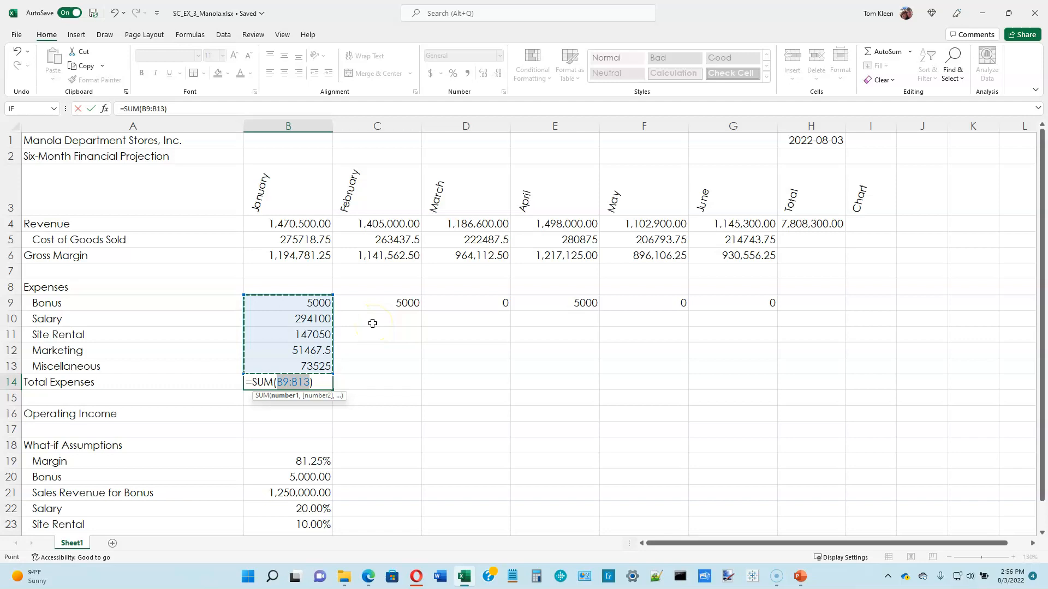
pyautogui.press('Return')
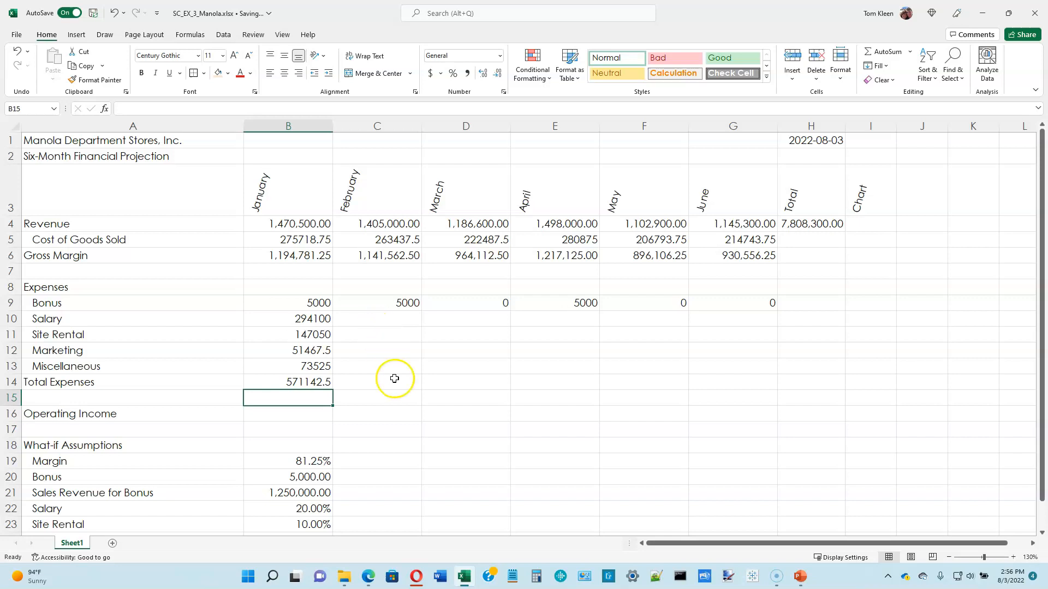
# Enter January's Operating Income in B16 as =B6-B14, Gross Margin minus Total Expenses.
pyautogui.click(322, 416)
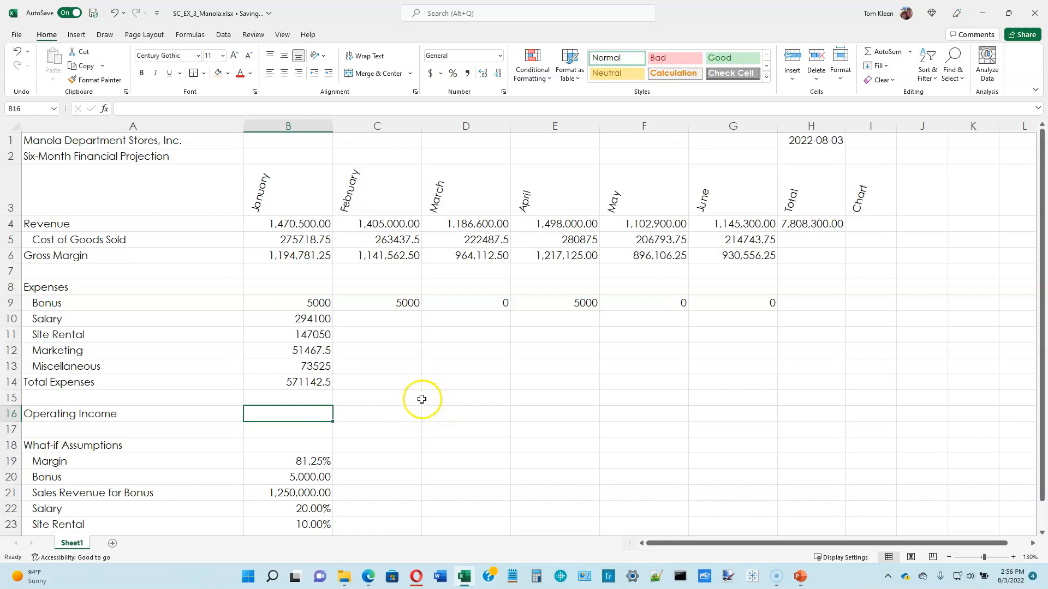
pyautogui.click(311, 260)
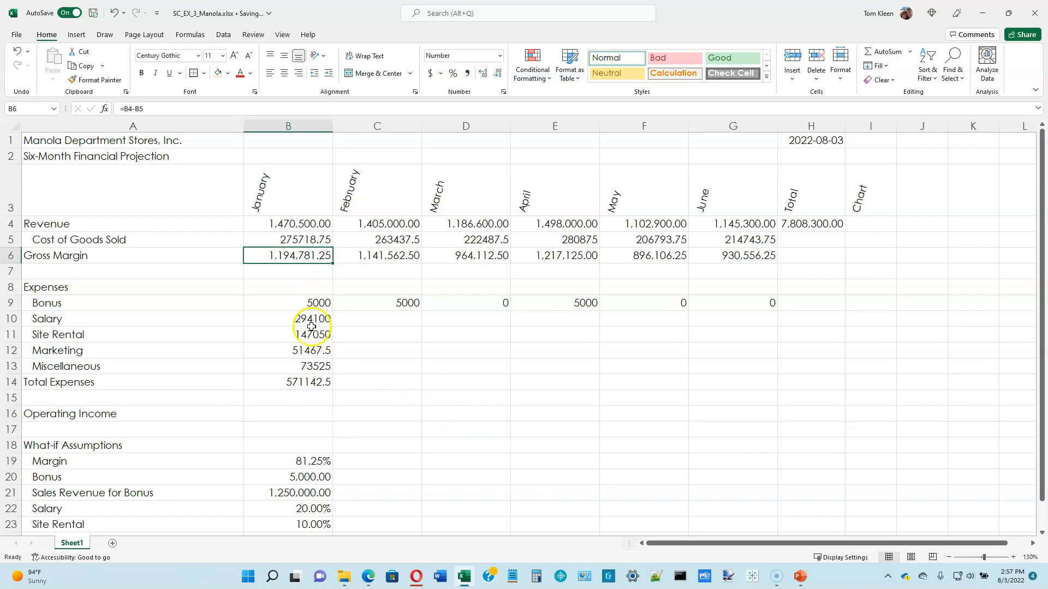
pyautogui.click(312, 384)
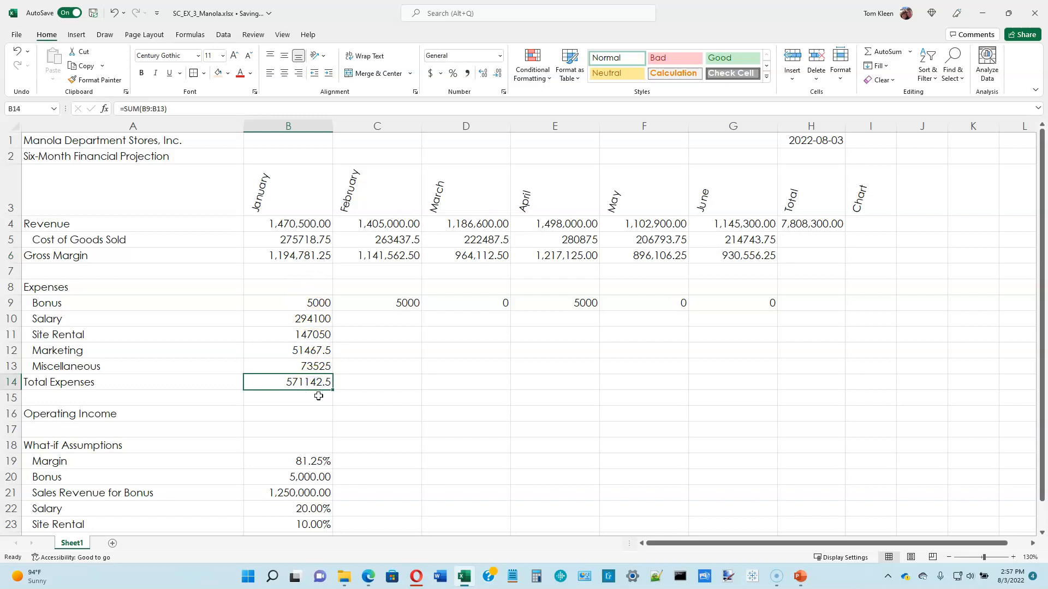
pyautogui.click(313, 410)
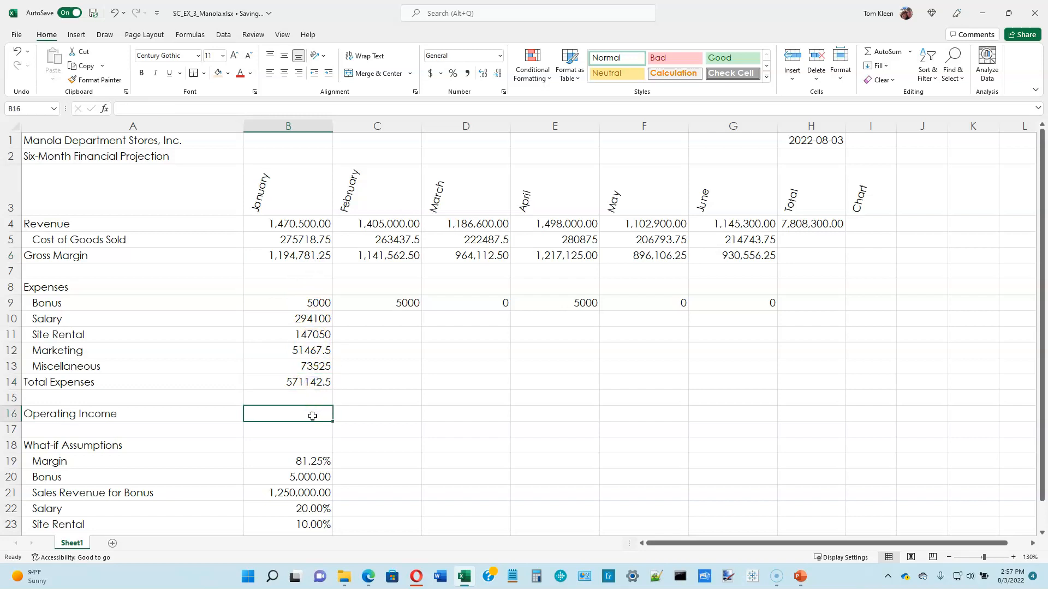
pyautogui.write('=')
pyautogui.click(297, 256)
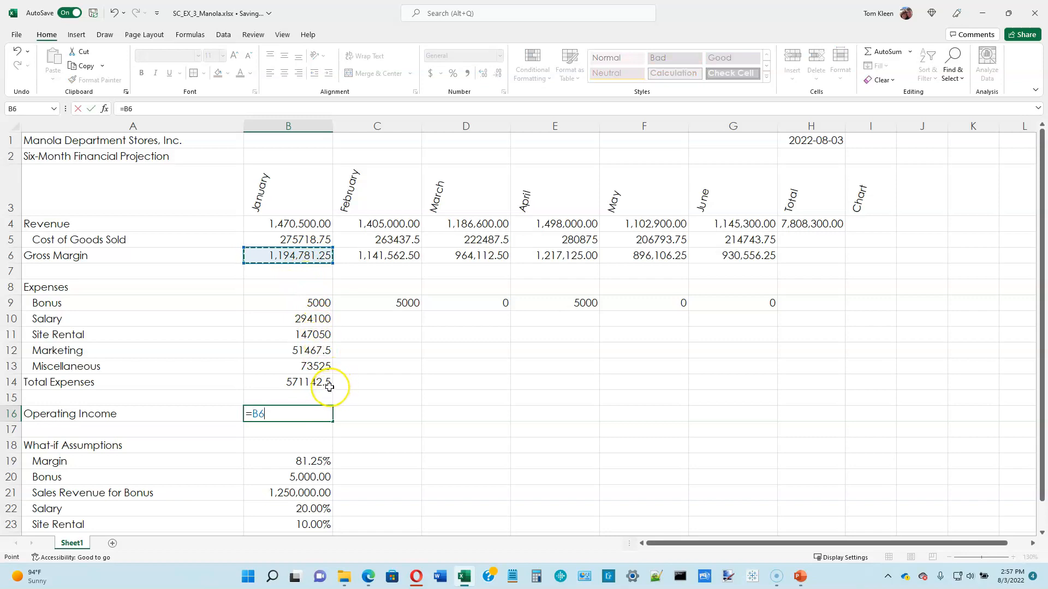
pyautogui.write('-=')
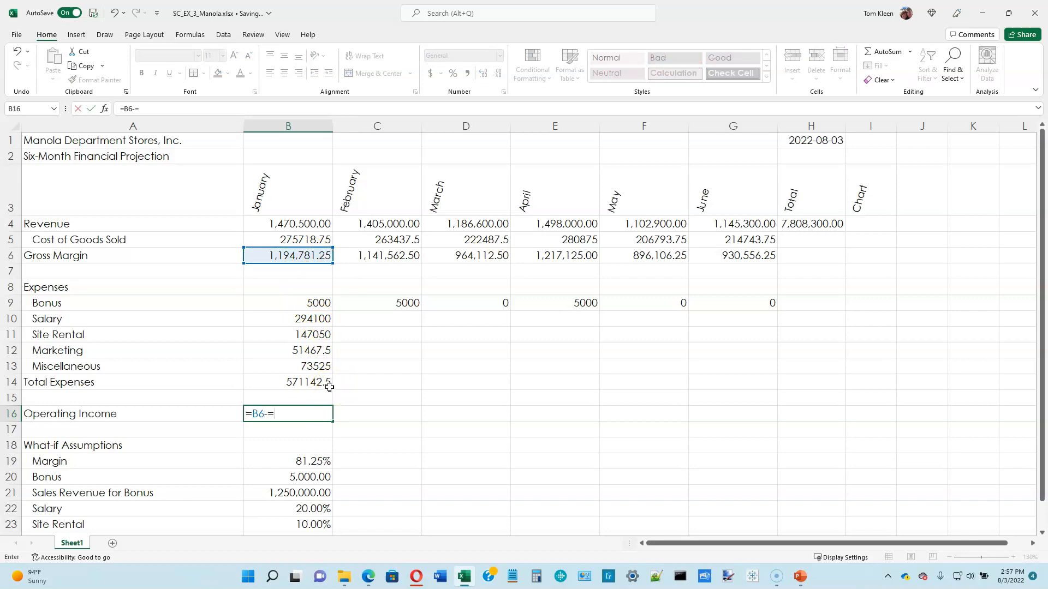
pyautogui.click(313, 385)
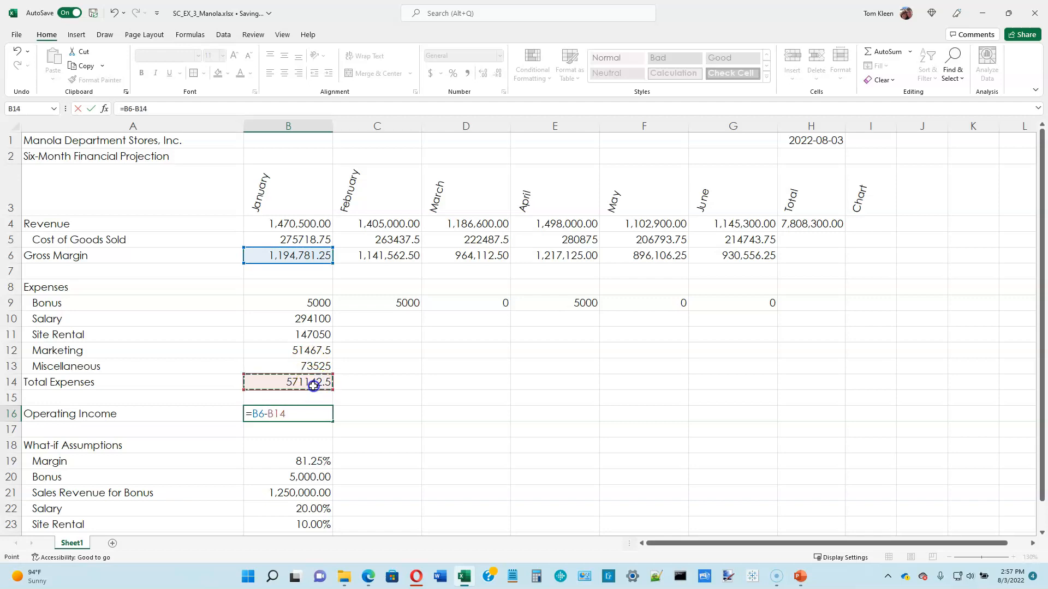
pyautogui.press('Return')
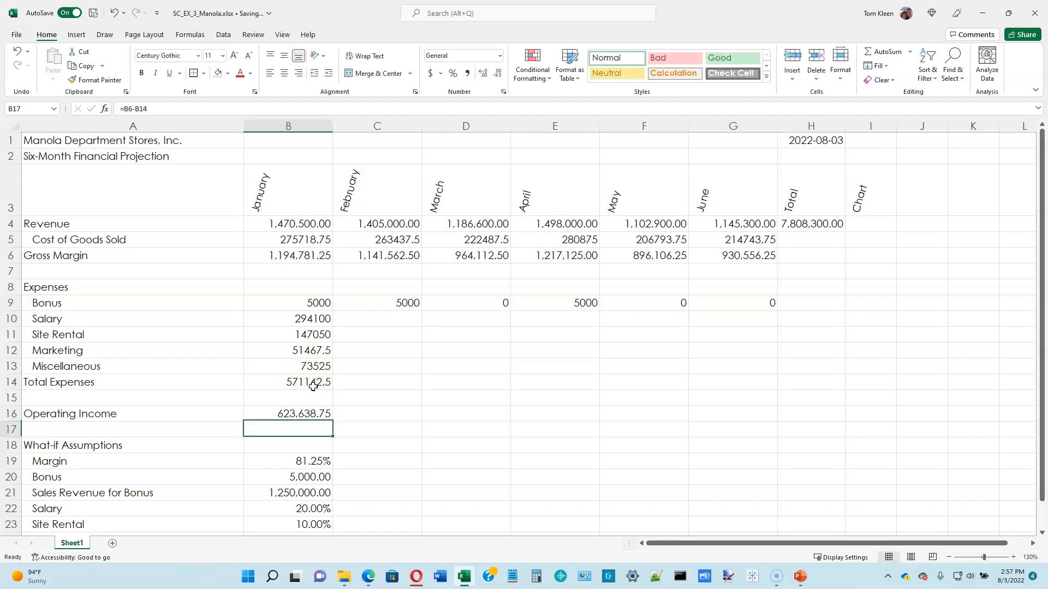
# Fill January's formulas in B10:B16 across February to June, through column G, and check the Salary formulas in B10, C10 and D10.
pyautogui.click(319, 319)
pyautogui.moveTo(319, 320); pyautogui.dragTo(753, 409)
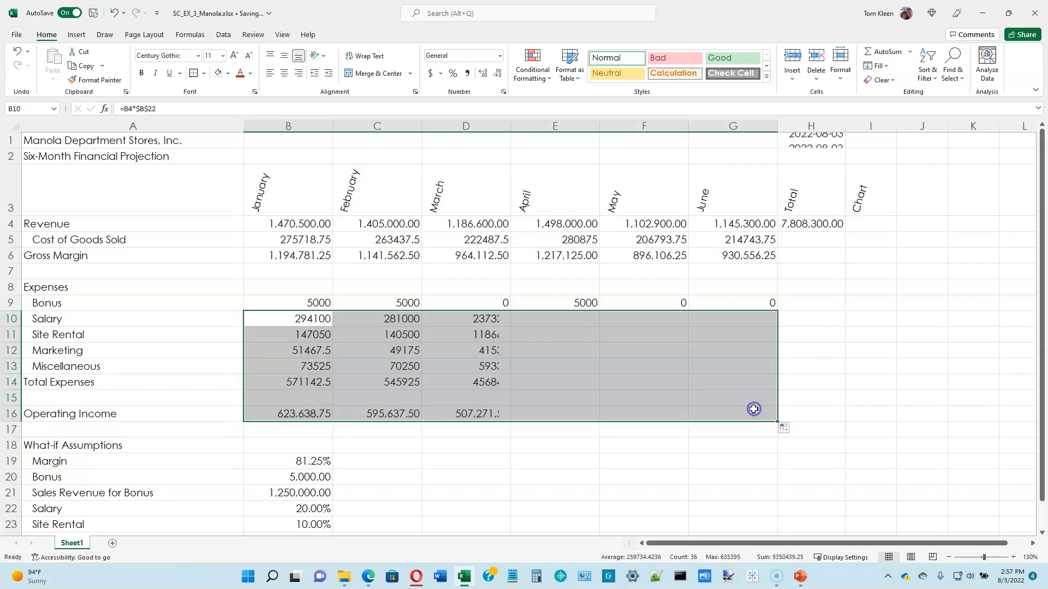
pyautogui.click(295, 322)
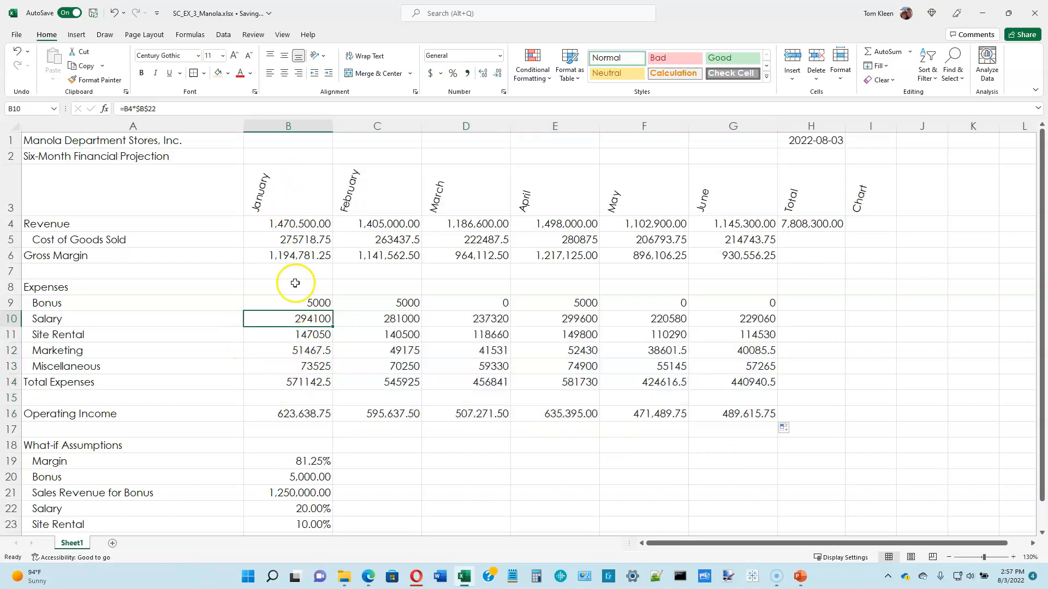
pyautogui.doubleClick(297, 319)
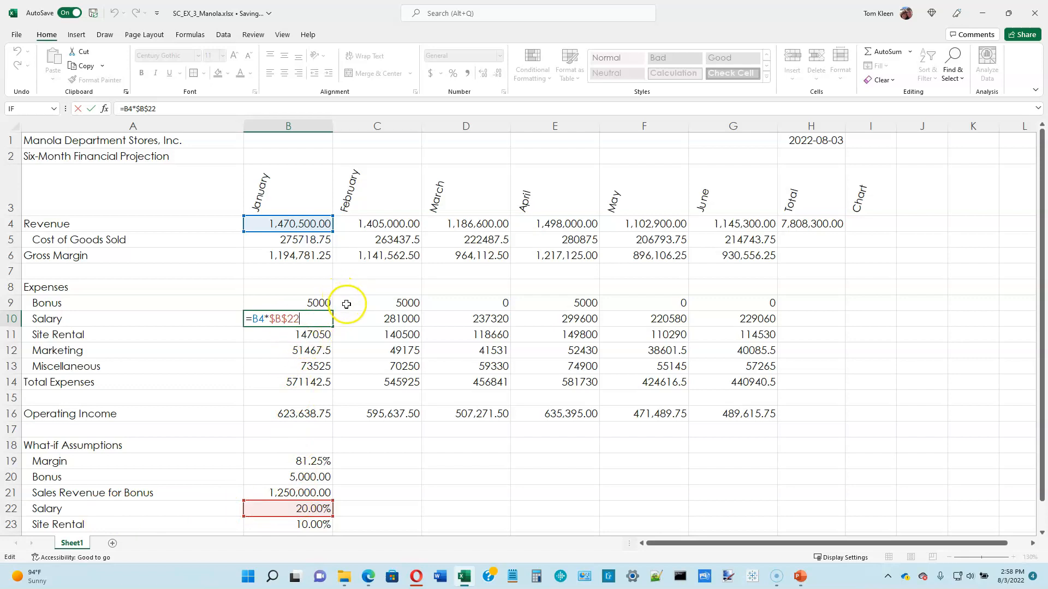
pyautogui.hotkey('ctrl', 'Return')
pyautogui.doubleClick(406, 321)
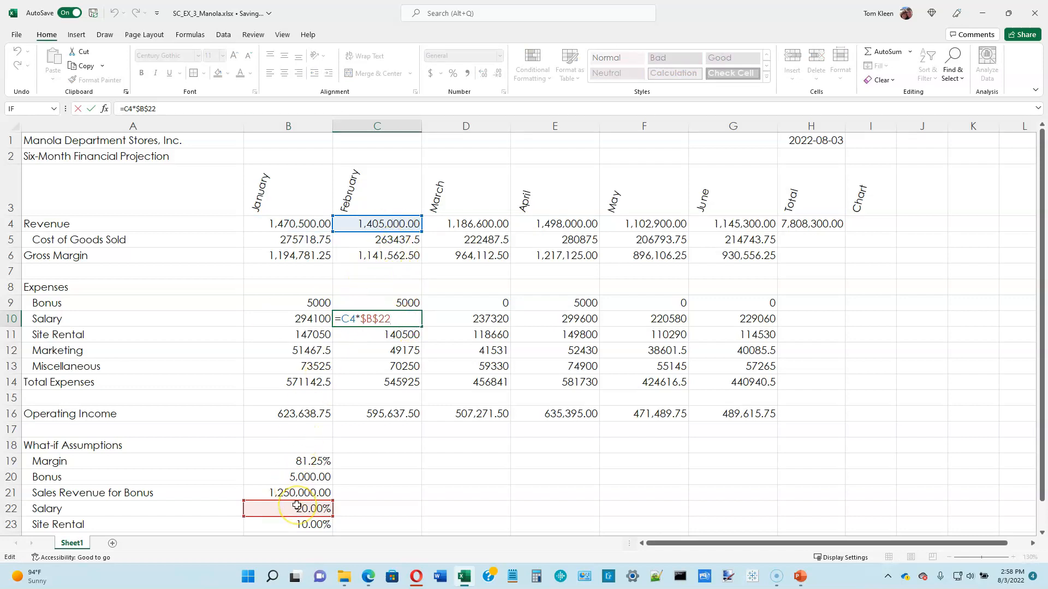
pyautogui.hotkey('ctrl', 'Return')
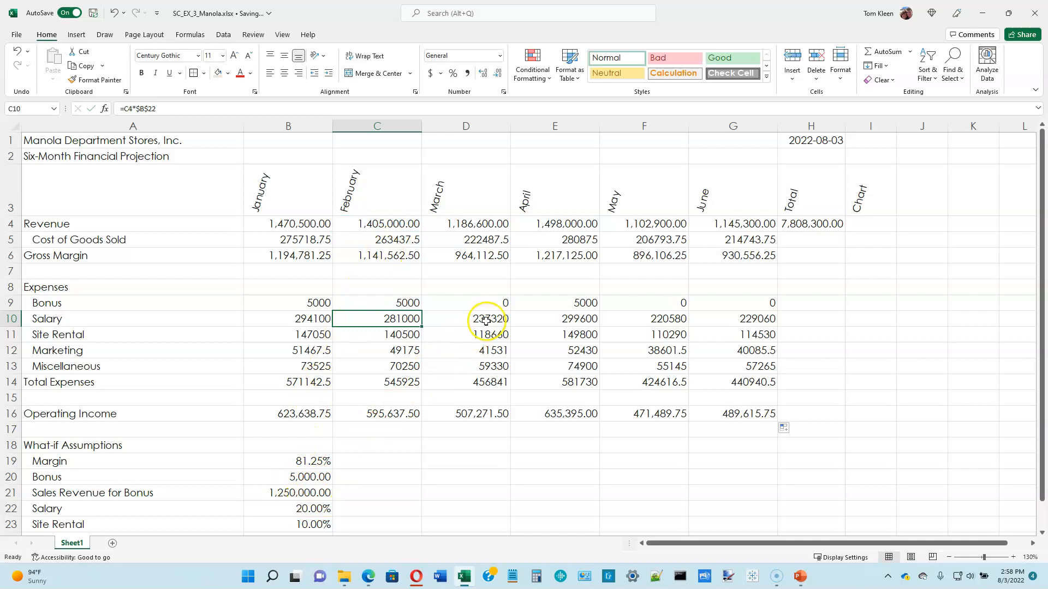
pyautogui.doubleClick(486, 321)
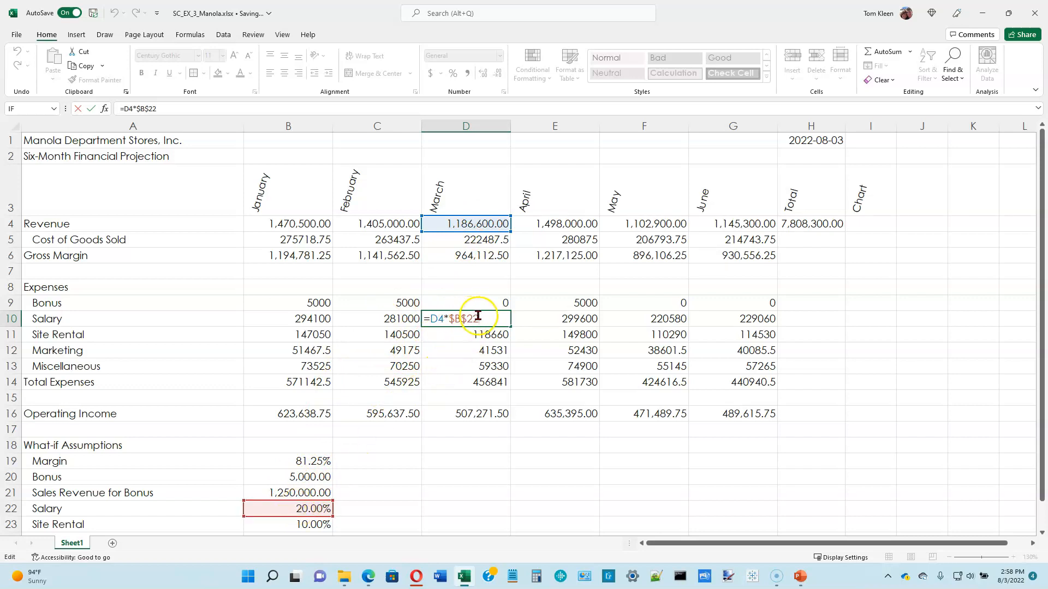
pyautogui.hotkey('ctrl', 'Return')
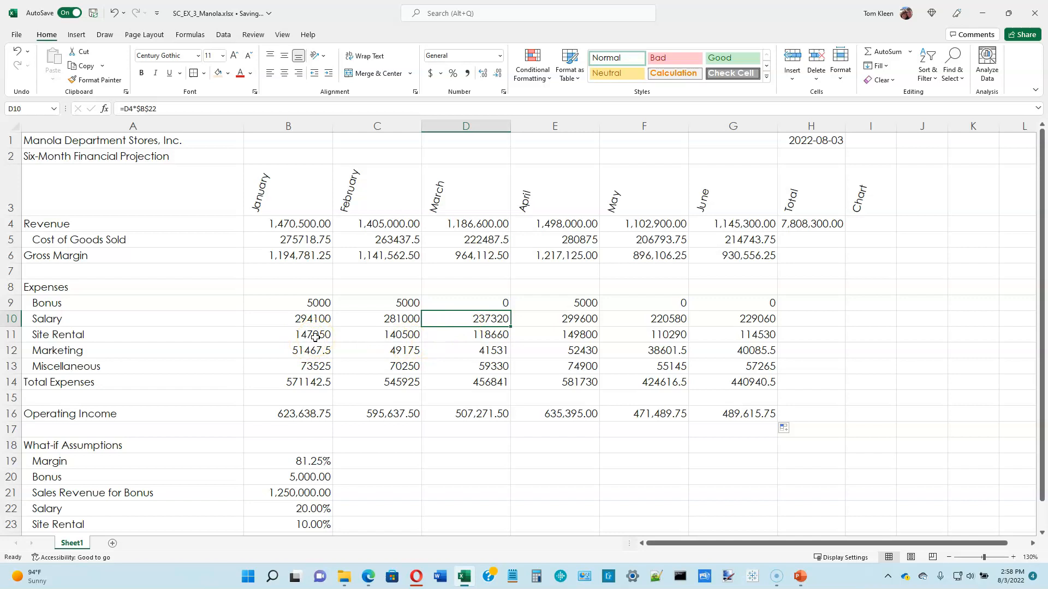
# Inspect the Site Rental formulas for January, February and March in B11, C11 and D11.
pyautogui.doubleClick(315, 337)
pyautogui.click(263, 337)
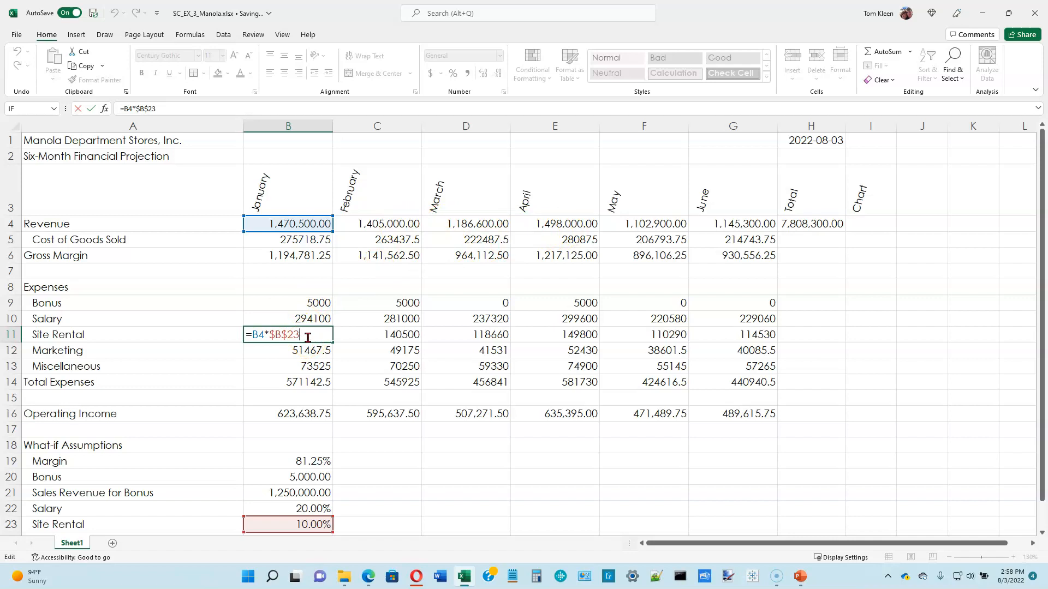
pyautogui.hotkey('ctrl', 'Return')
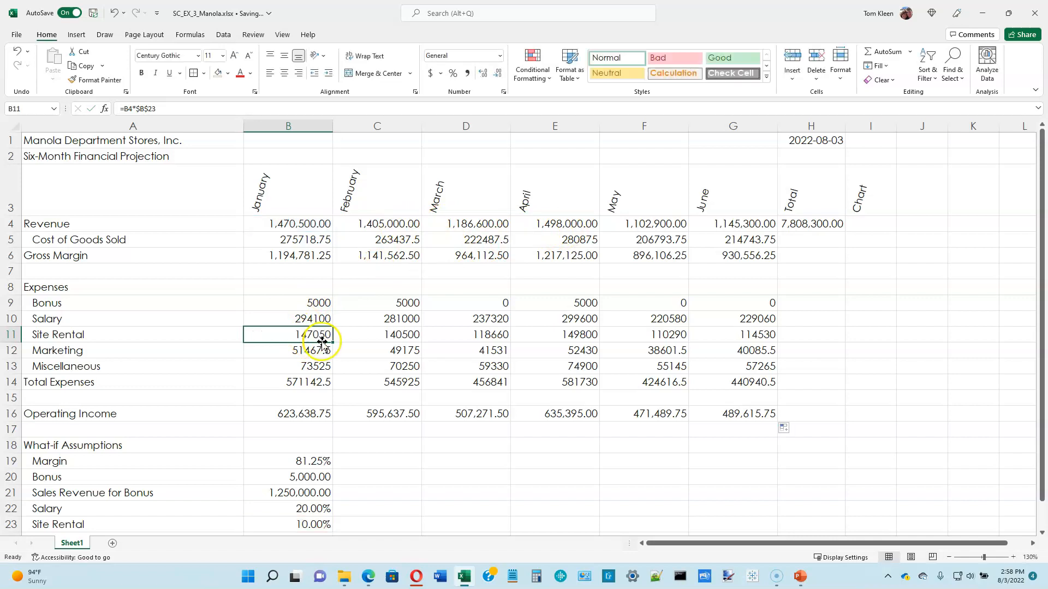
pyautogui.doubleClick(401, 334)
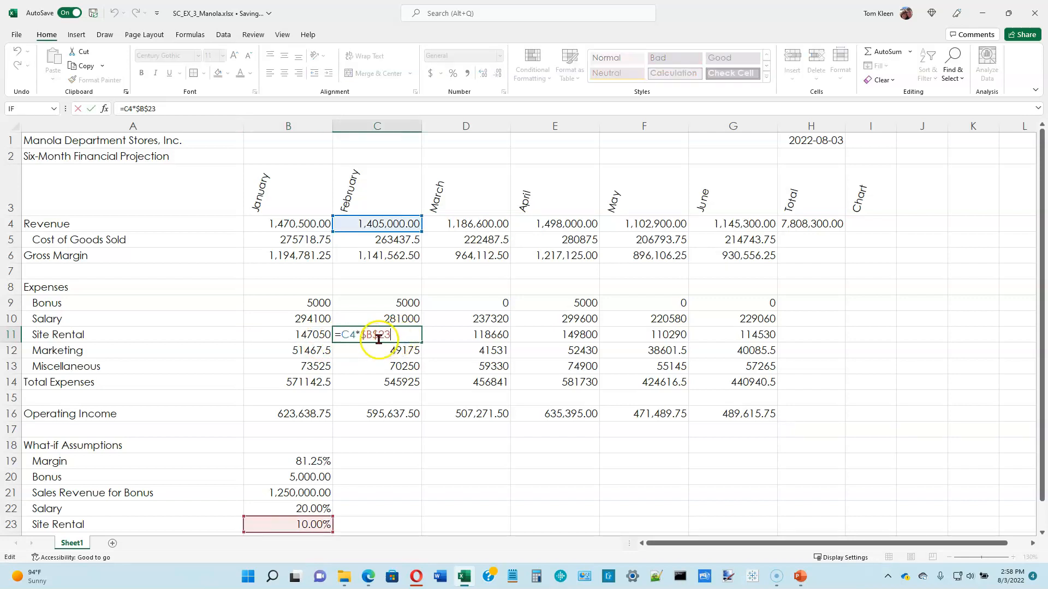
pyautogui.hotkey('ctrl', 'Return')
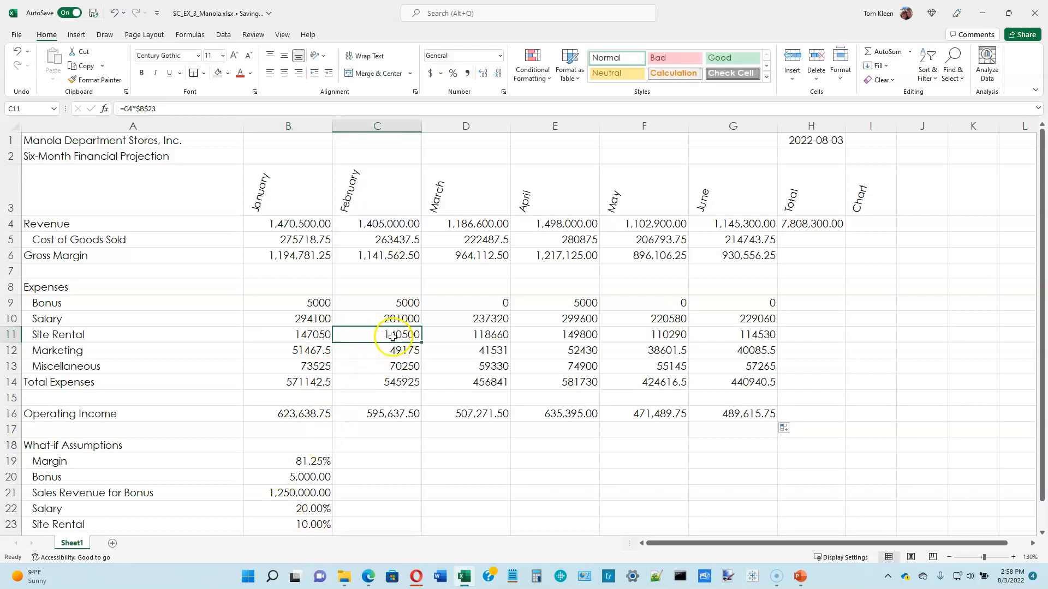
pyautogui.doubleClick(480, 336)
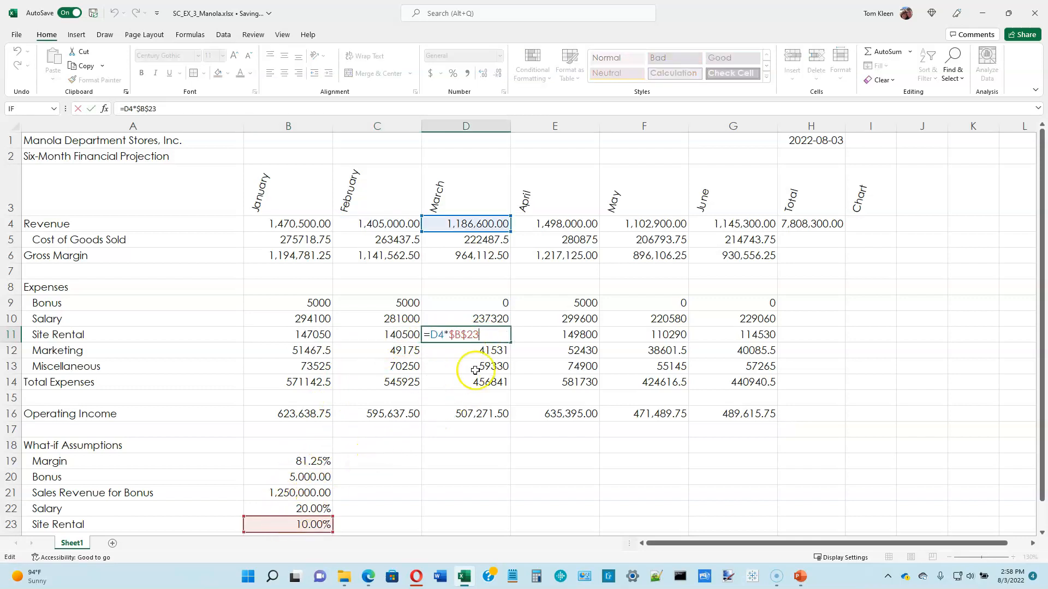
pyautogui.hotkey('ctrl', 'Return')
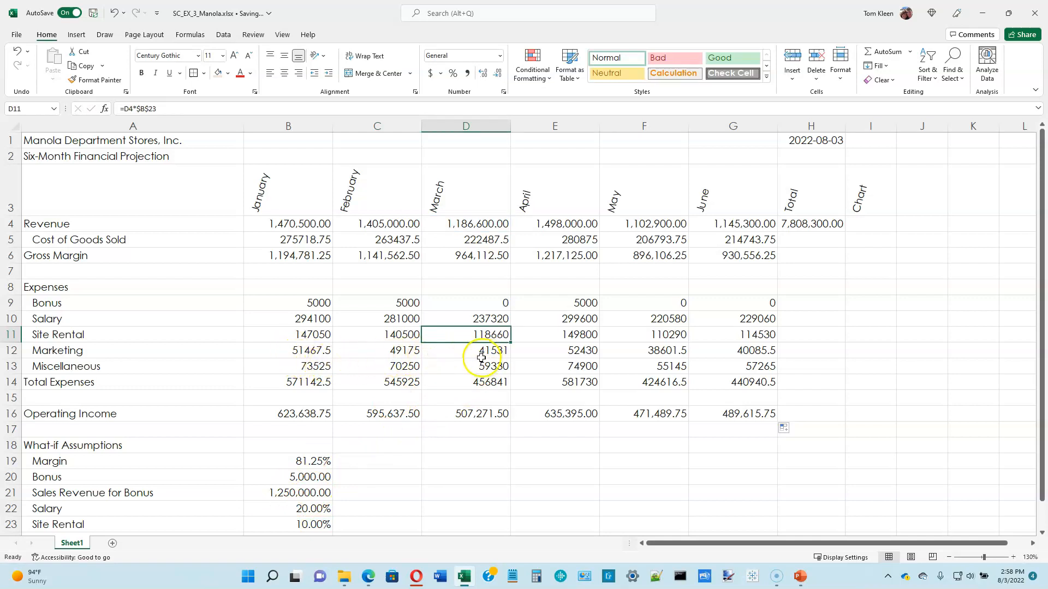
# Check which expense cells the Total Expenses formulas sum in B14, C14 and G14.
pyautogui.click(311, 385)
pyautogui.hotkey('alt', '=')
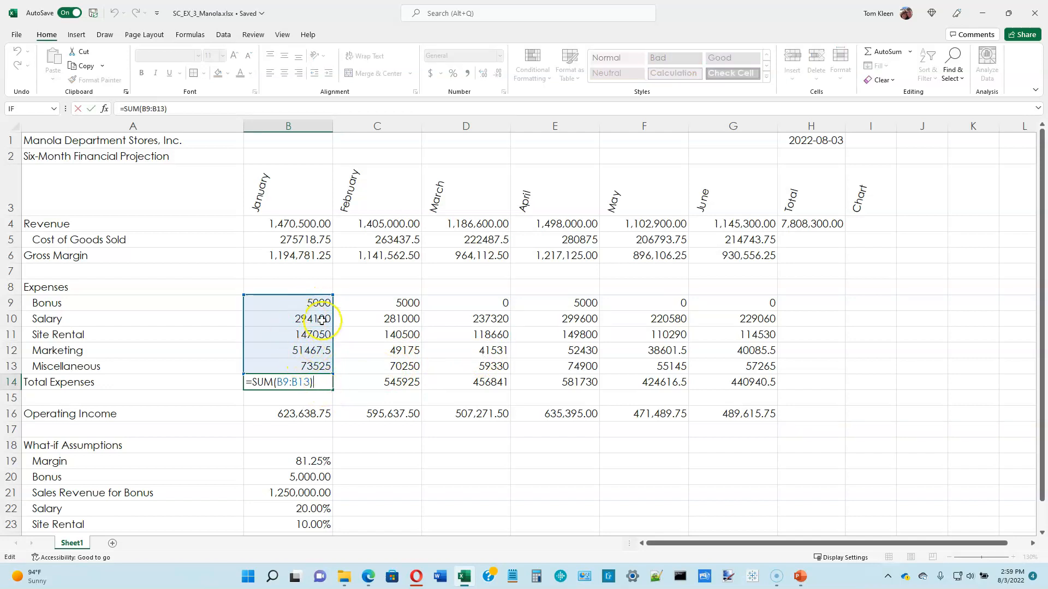
pyautogui.press('Escape')
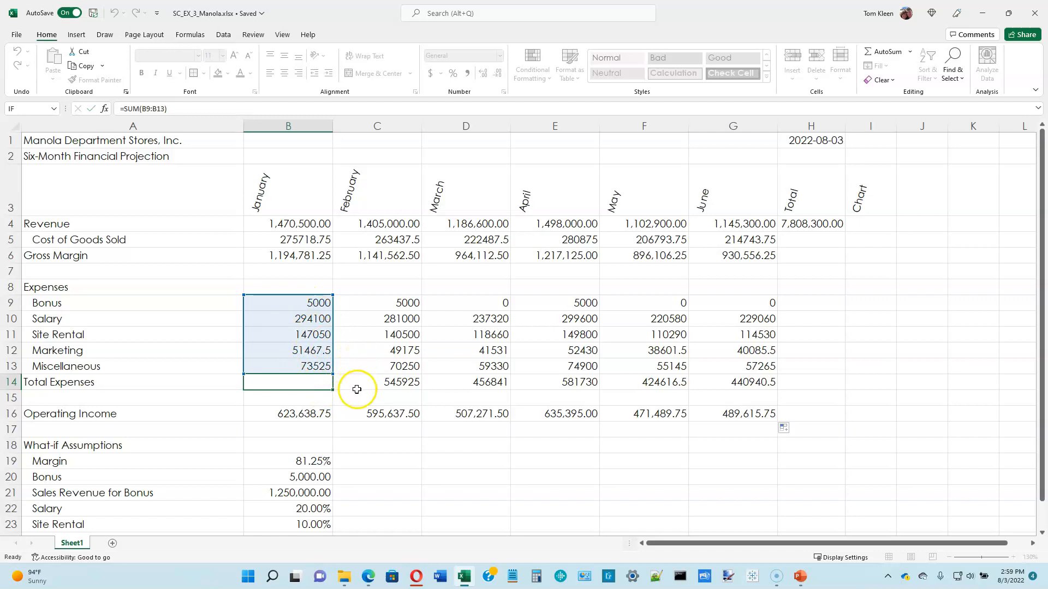
pyautogui.click(357, 388)
pyautogui.hotkey('alt', '=')
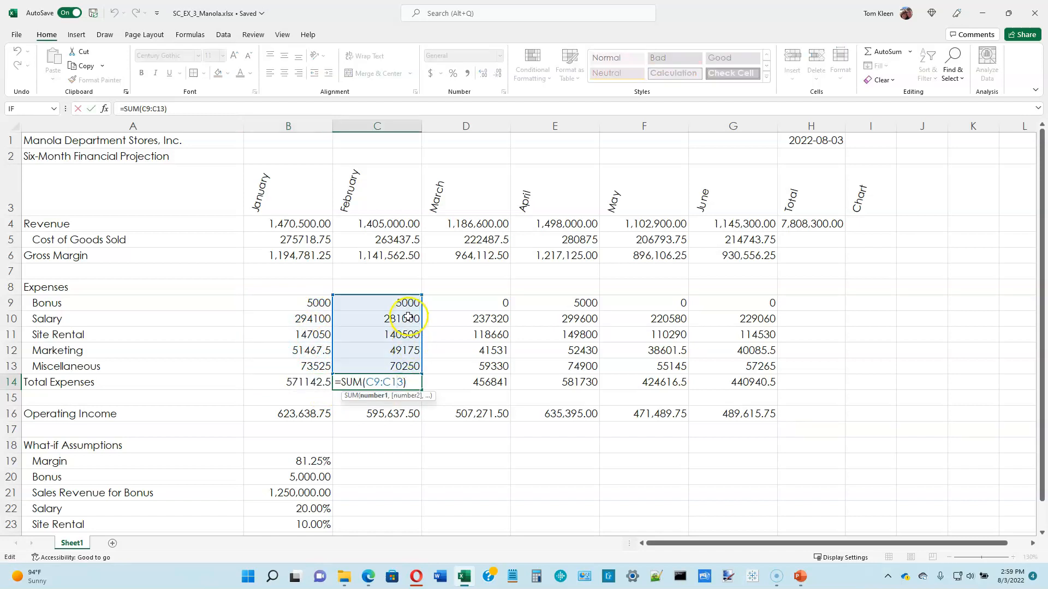
pyautogui.hotkey('ctrl', 'Return')
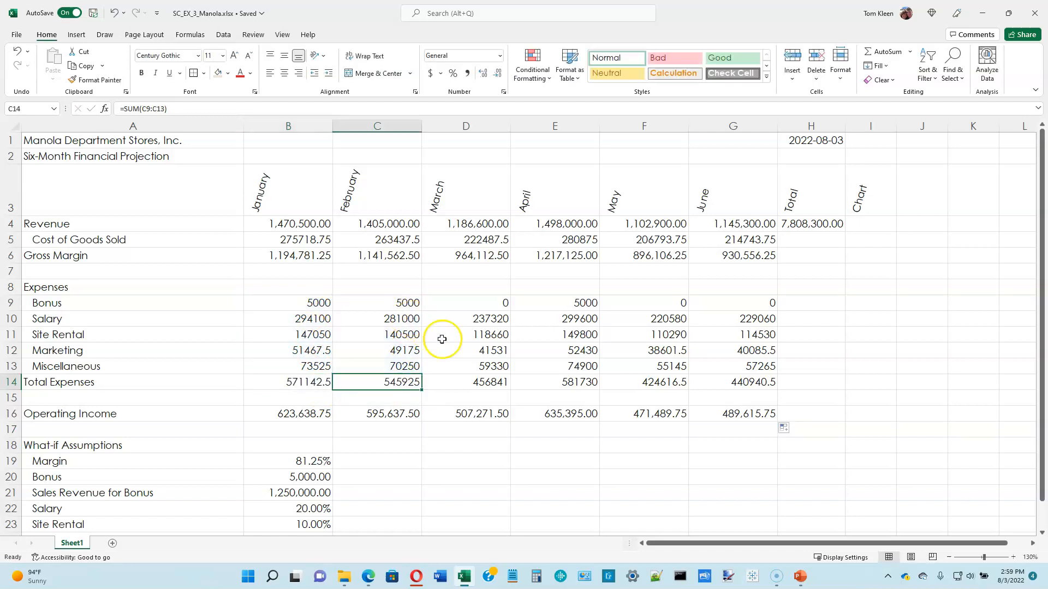
pyautogui.click(697, 386)
pyautogui.hotkey('alt', '=')
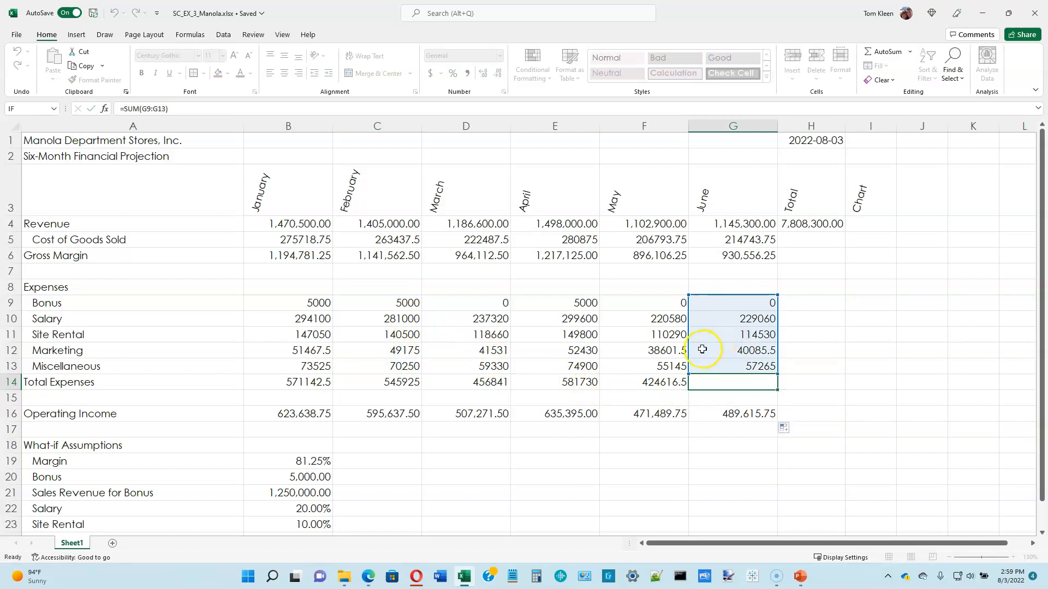
pyautogui.hotkey('ctrl', 'Return')
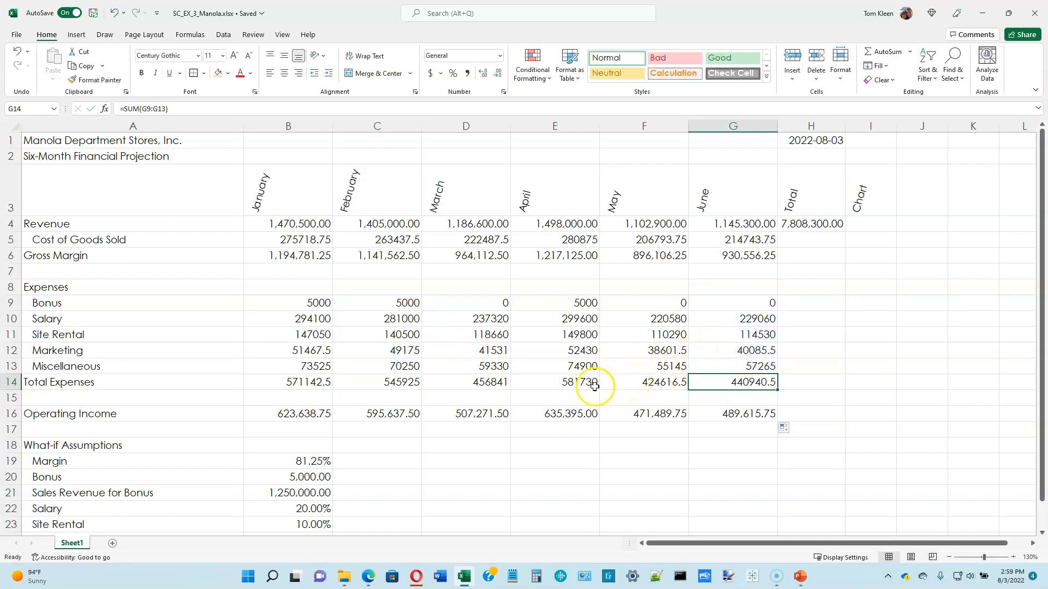
# Review the filled expense ranges C10:G14 and C10:G13 alongside January's source cells B10:B13.
pyautogui.click(400, 320)
pyautogui.moveTo(399, 320); pyautogui.dragTo(722, 379)
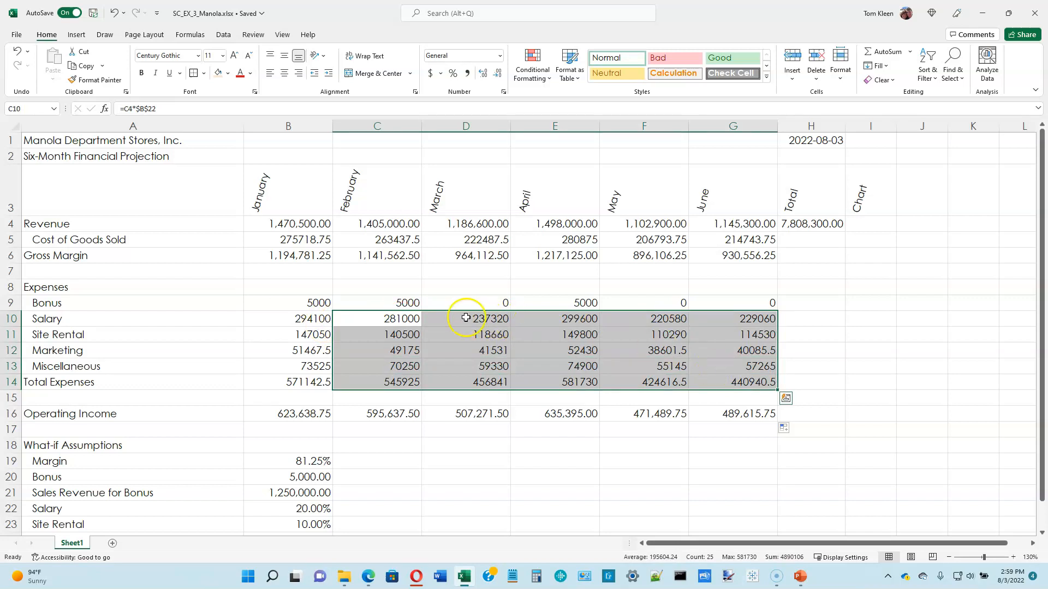
pyautogui.moveTo(392, 319); pyautogui.dragTo(722, 361)
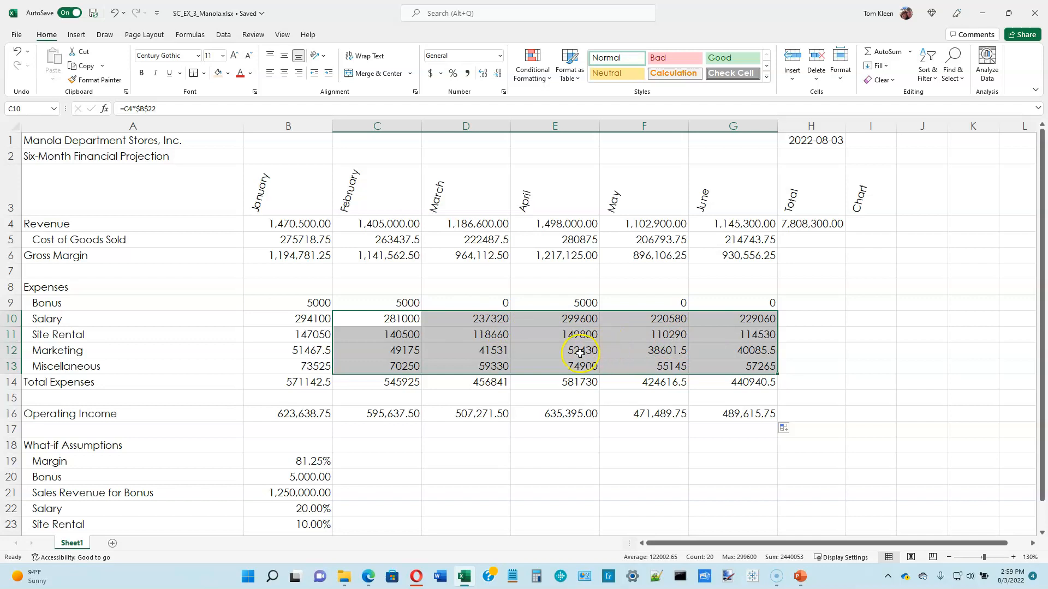
pyautogui.moveTo(312, 320); pyautogui.dragTo(326, 377)
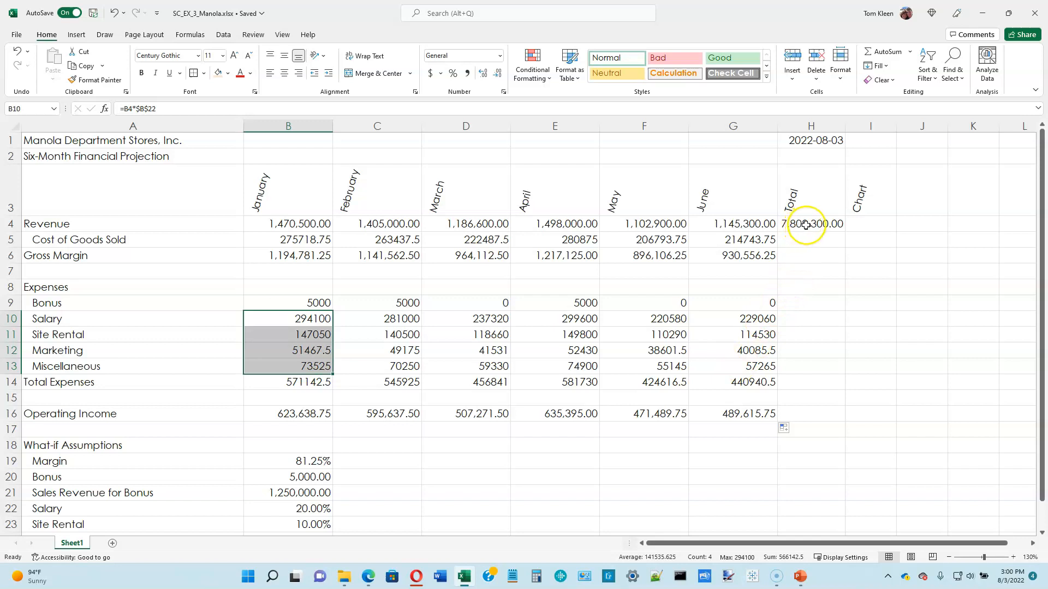
# Add six-month totals with AutoSum in H5:H6, H9:H14 and H16 of the Total column.
pyautogui.click(806, 245)
pyautogui.moveTo(806, 245); pyautogui.dragTo(806, 257)
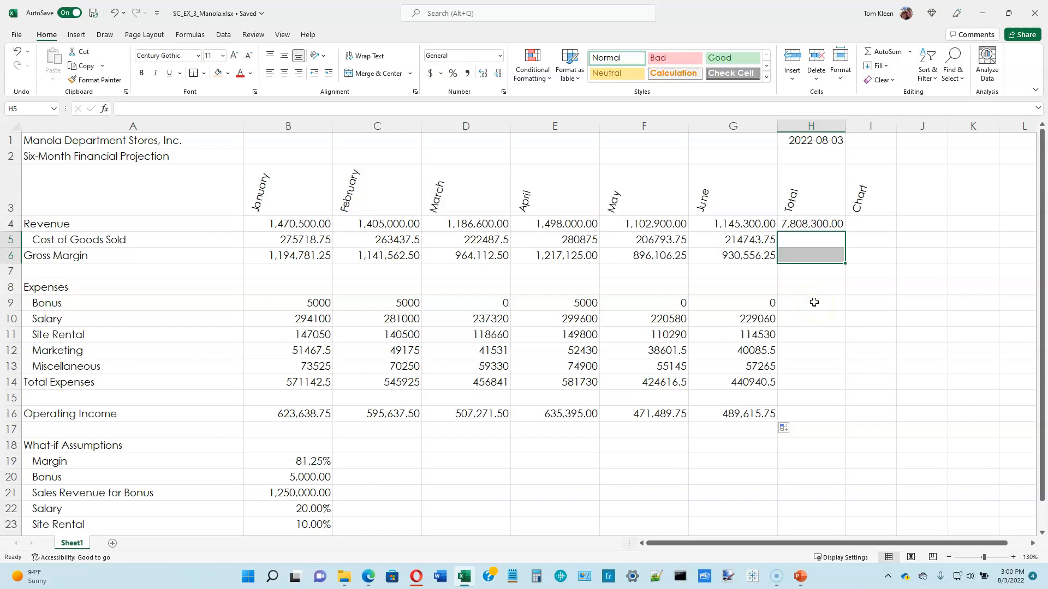
pyautogui.keyDown('ctrl'); pyautogui.moveTo(813, 303); pyautogui.dragTo(806, 383); pyautogui.keyUp('ctrl')
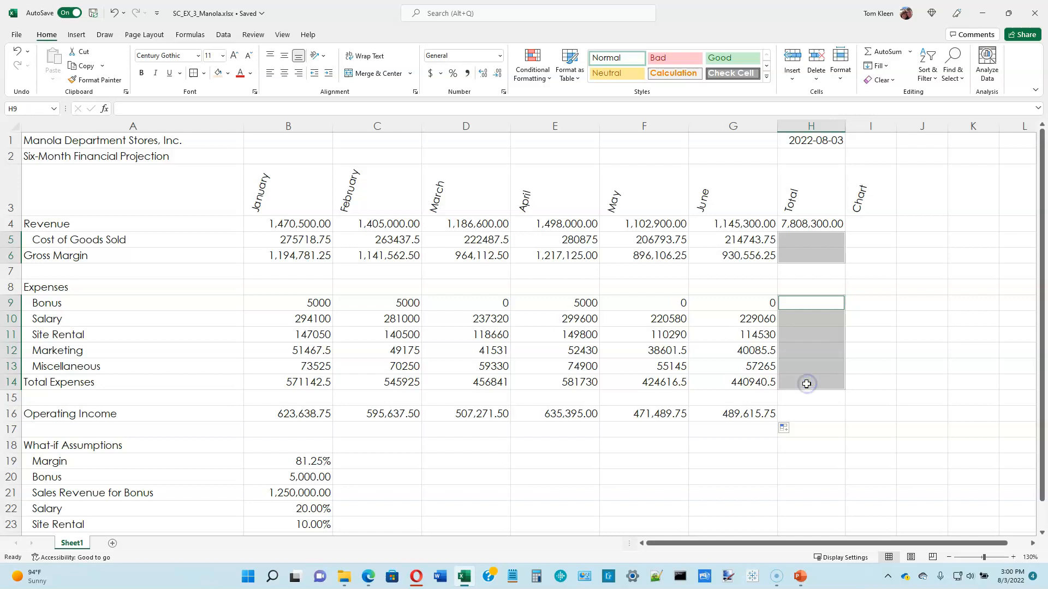
pyautogui.keyDown('ctrl'); pyautogui.click(810, 416); pyautogui.keyUp('ctrl')
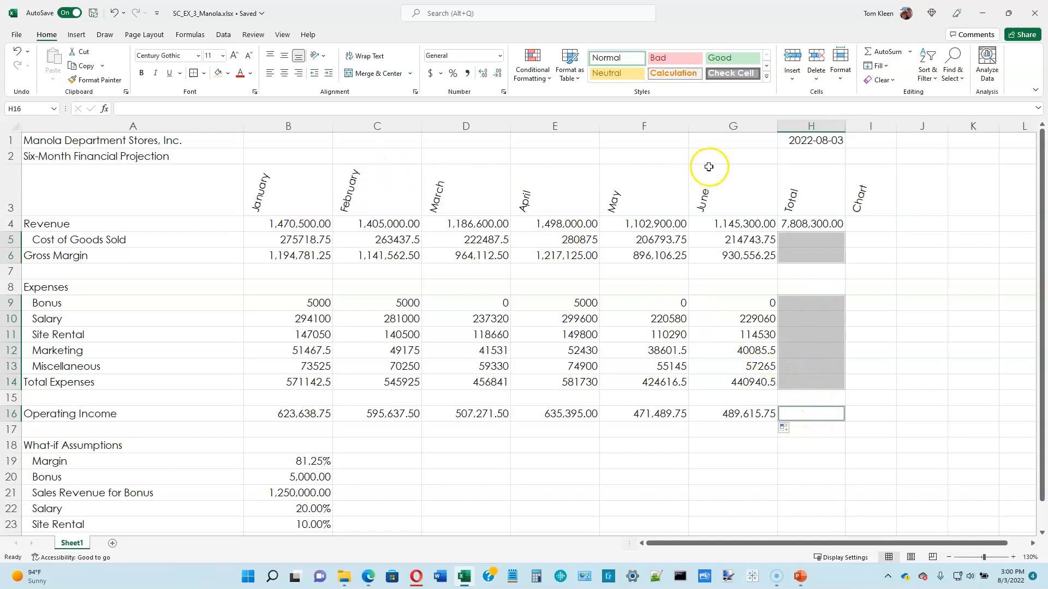
pyautogui.click(879, 55)
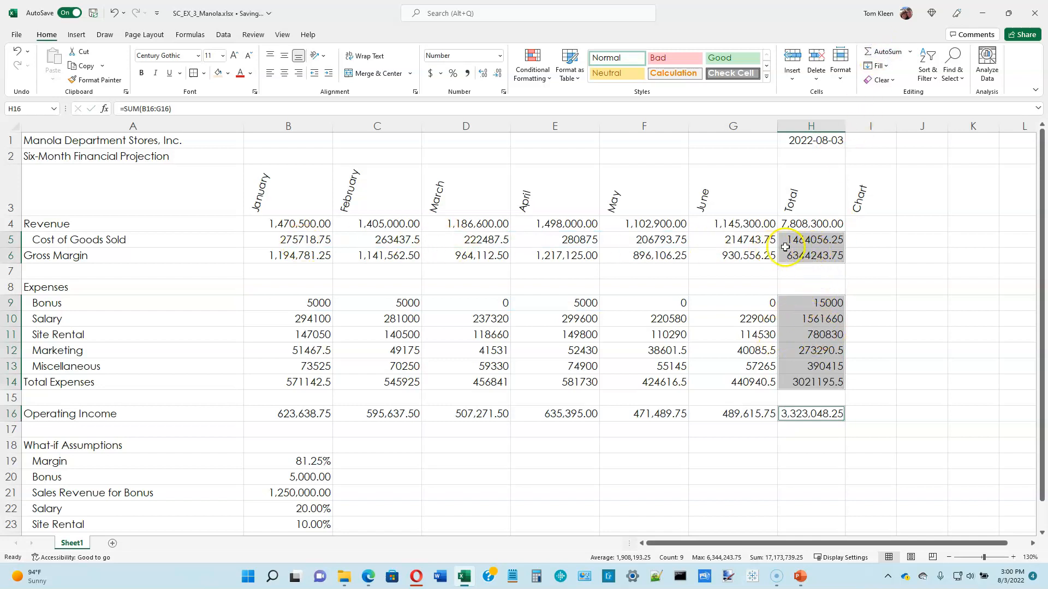
pyautogui.click(866, 239)
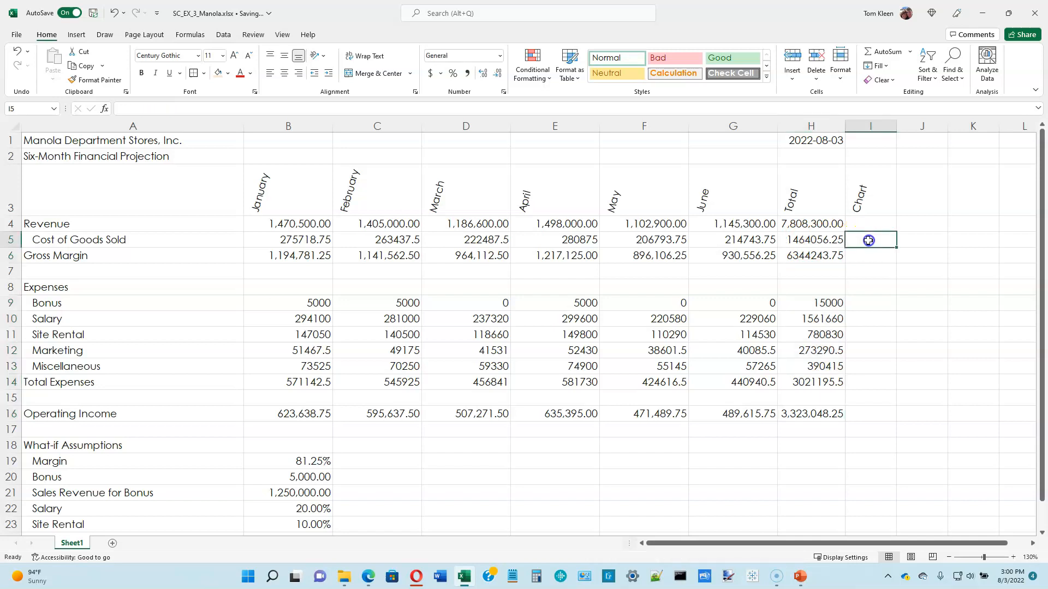
# Inspect the Total column's sum formulas for Cost of Goods Sold, Gross Margin, Bonus, Marketing and Operating Income.
pyautogui.doubleClick(806, 238)
pyautogui.press('Escape')
pyautogui.doubleClick(813, 260)
pyautogui.press('Escape')
pyautogui.doubleClick(820, 307)
pyautogui.press('Escape')
pyautogui.click(818, 352)
pyautogui.doubleClick(817, 352)
pyautogui.press('Escape')
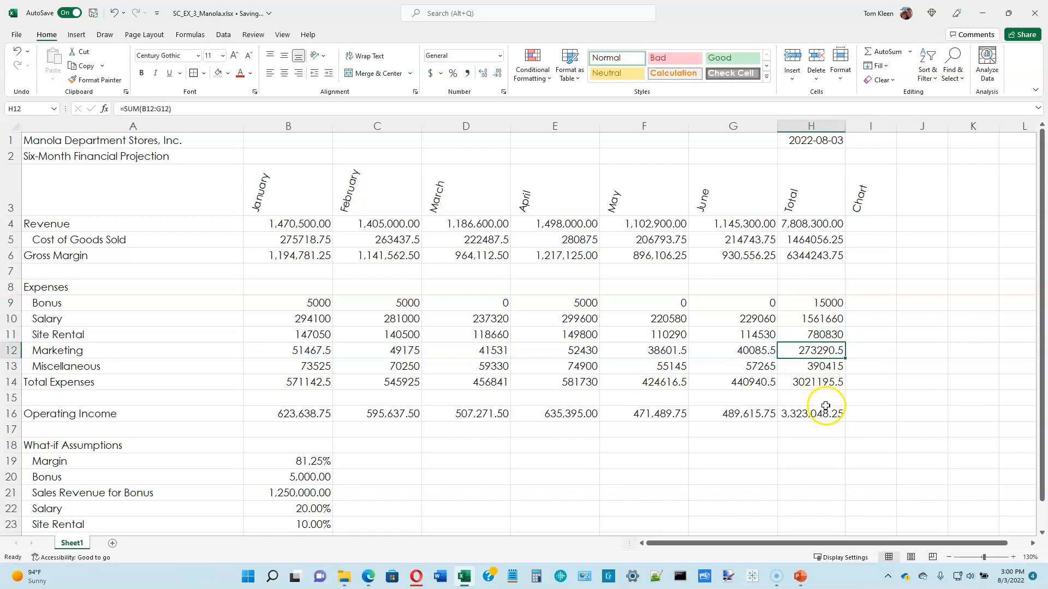
pyautogui.doubleClick(825, 413)
pyautogui.press('Escape')
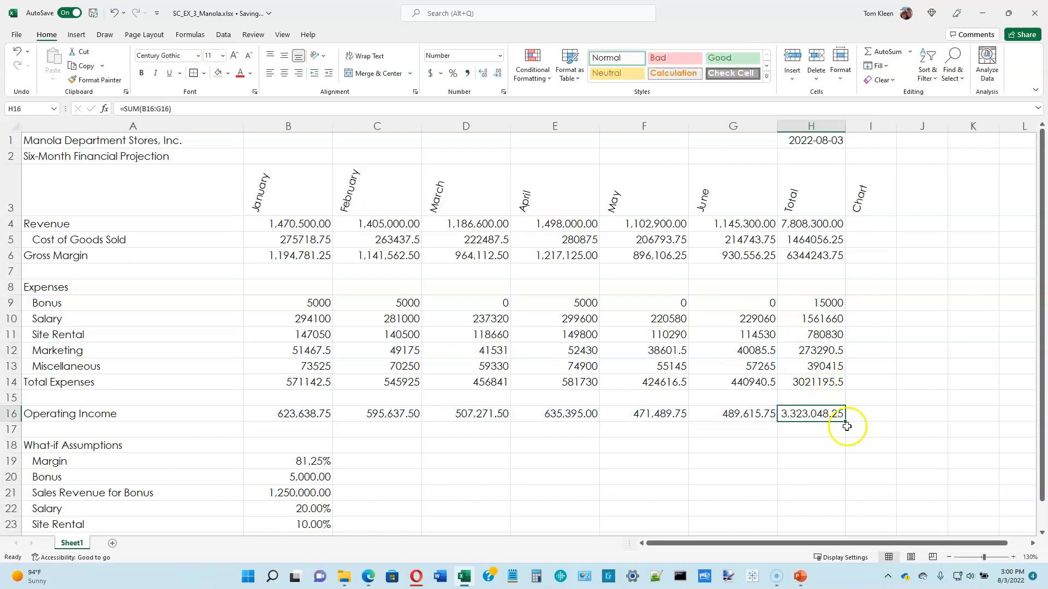